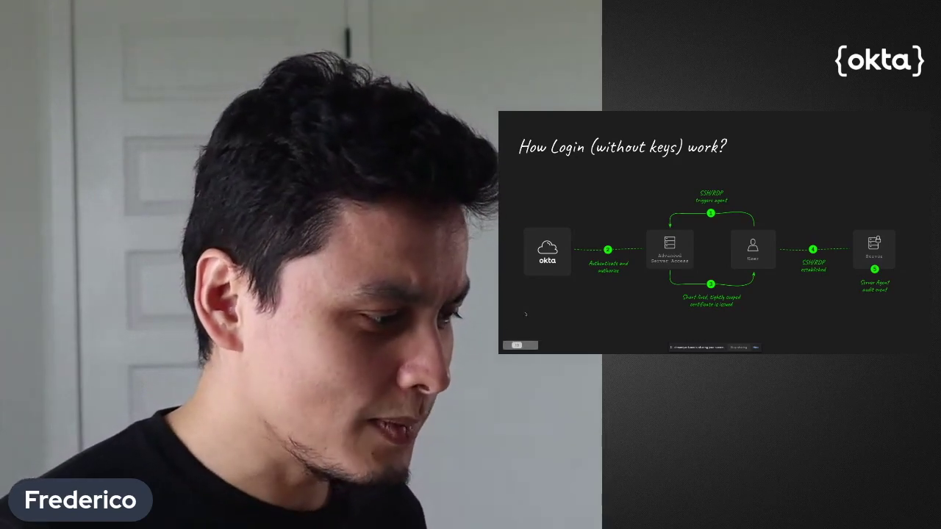
# Step back from the login diagram to the 'Secure a server with Okta' agenda slide
pyautogui.press('Left')
pyautogui.press('Left')
pyautogui.press('Left')
pyautogui.press('Left')
pyautogui.press('Left')
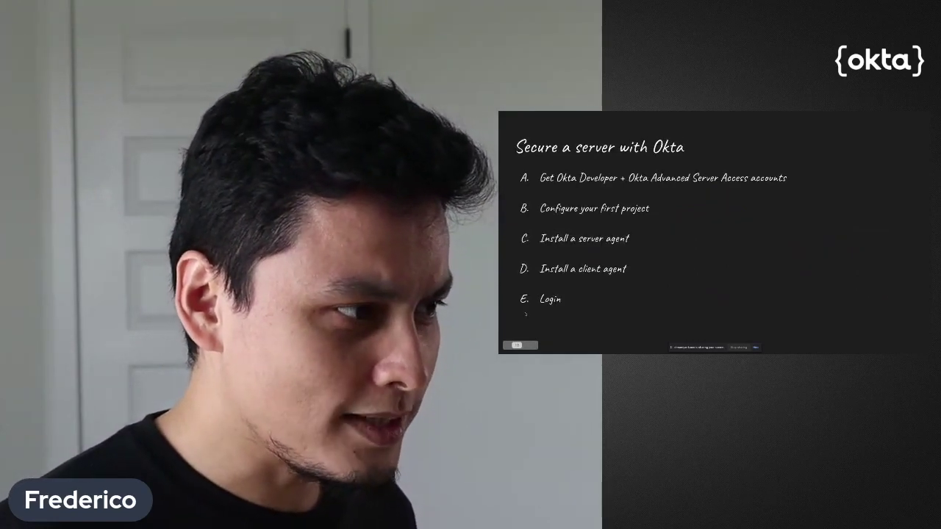
# Switch to the browser and start the Okta developer account sign-up
pyautogui.hotkey('alt', 'Tab')
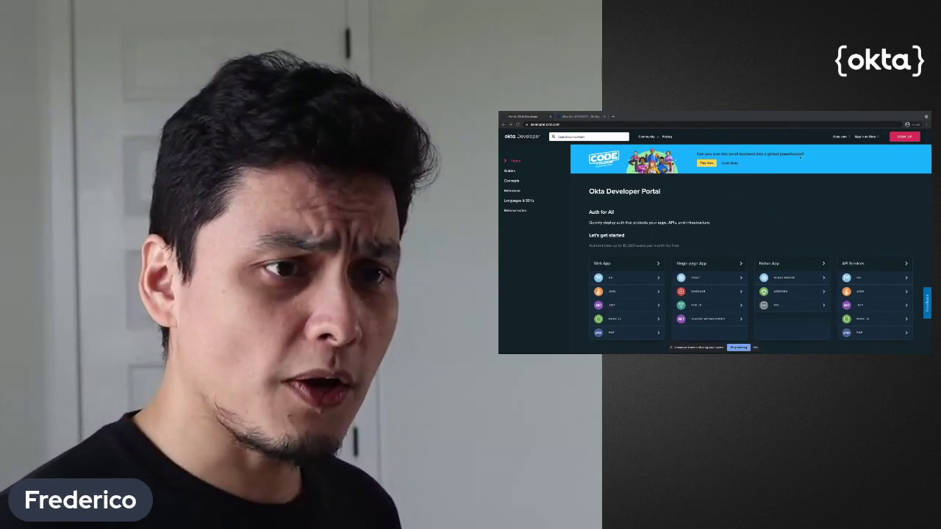
pyautogui.click(904, 137)
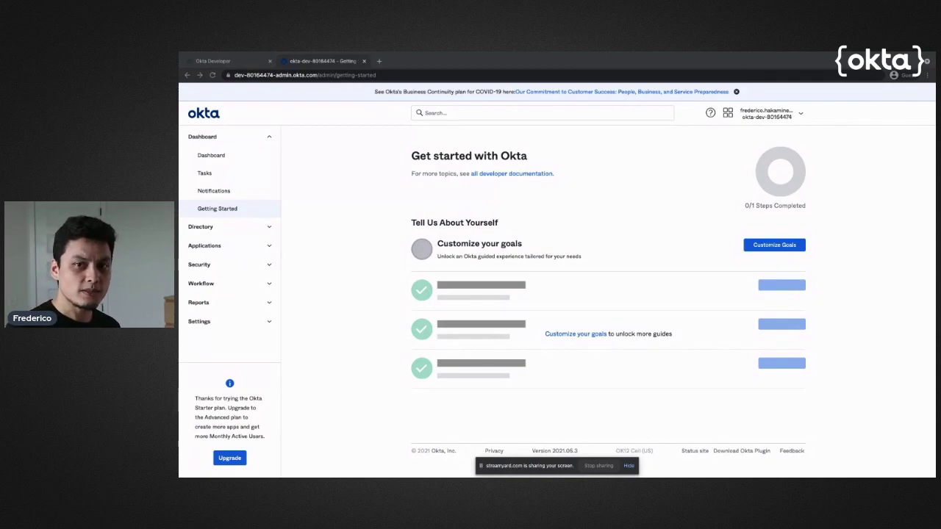
# Go to Applications > Applications and browse the App Integration Catalog
pyautogui.click(264, 246)
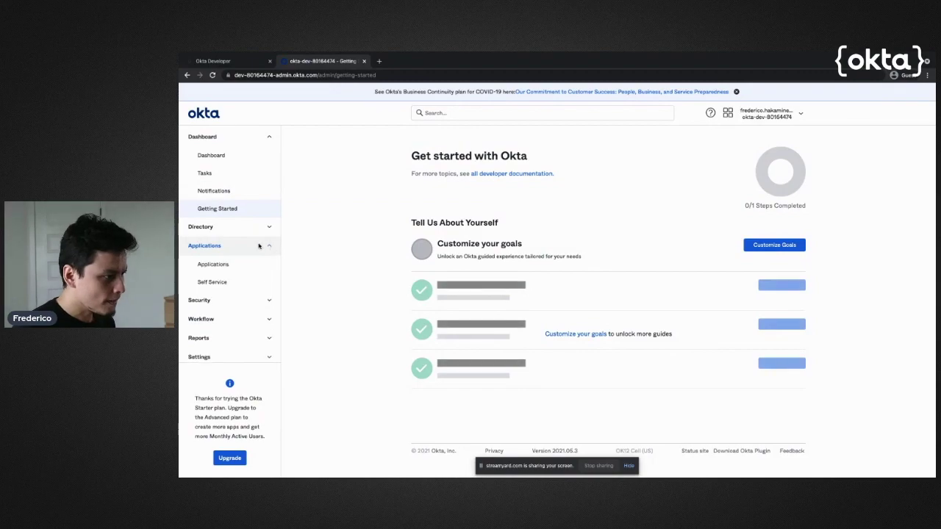
pyautogui.click(231, 265)
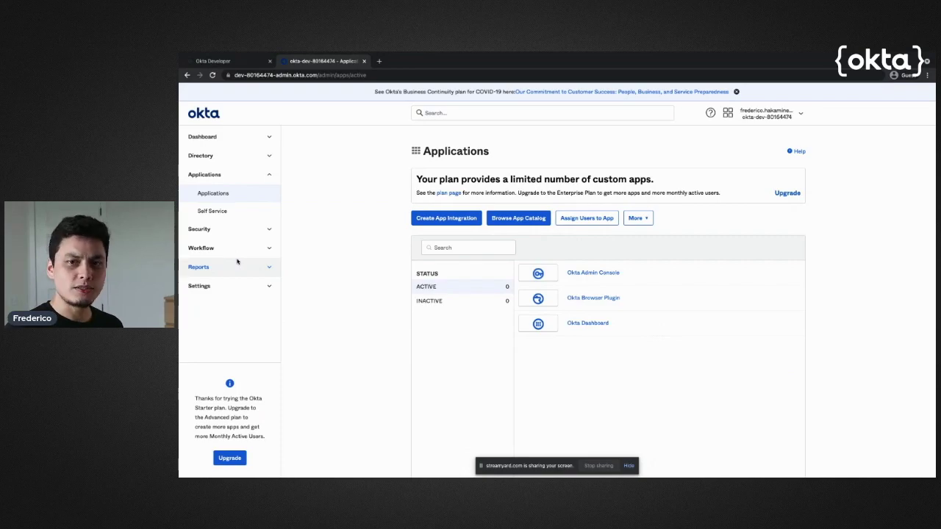
pyautogui.click(510, 220)
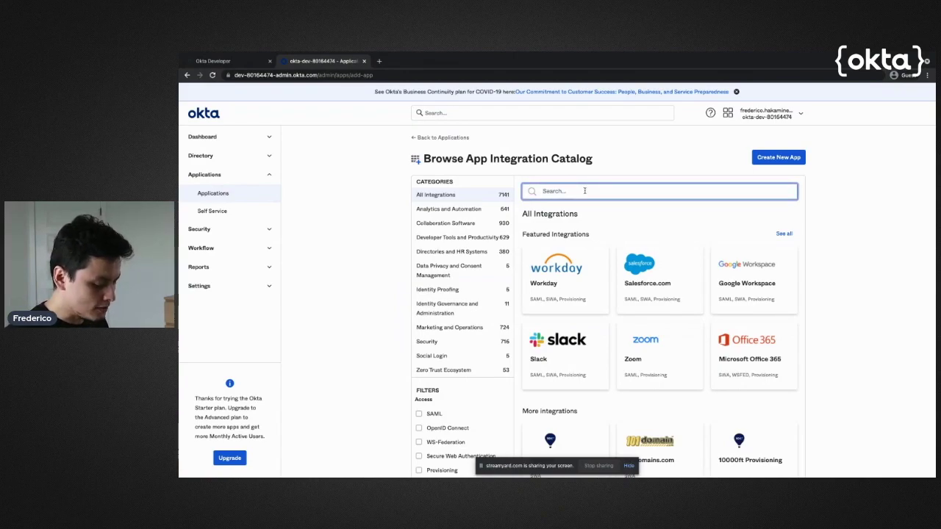
# Search the catalog for 'advanced serv' and open the Okta Advanced Server Access integration
pyautogui.write('aws')
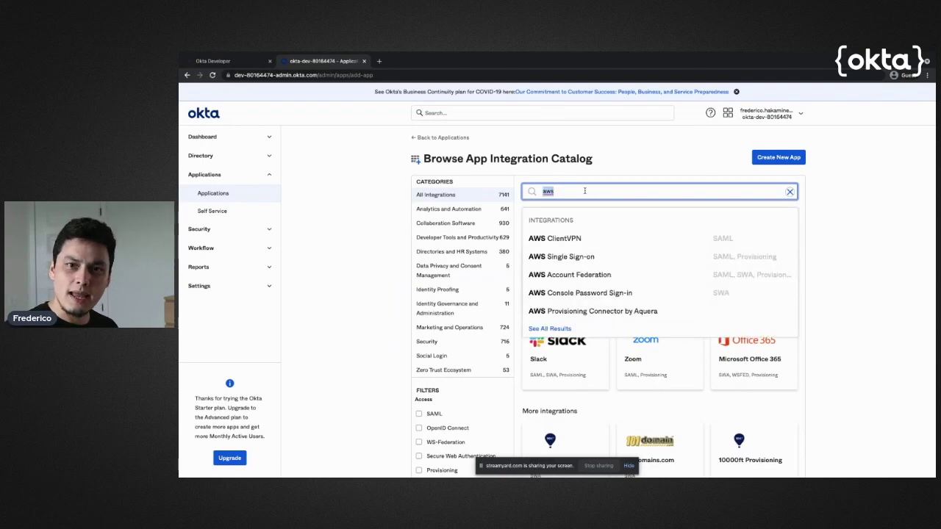
pyautogui.press('BackSpace')
pyautogui.write('t')
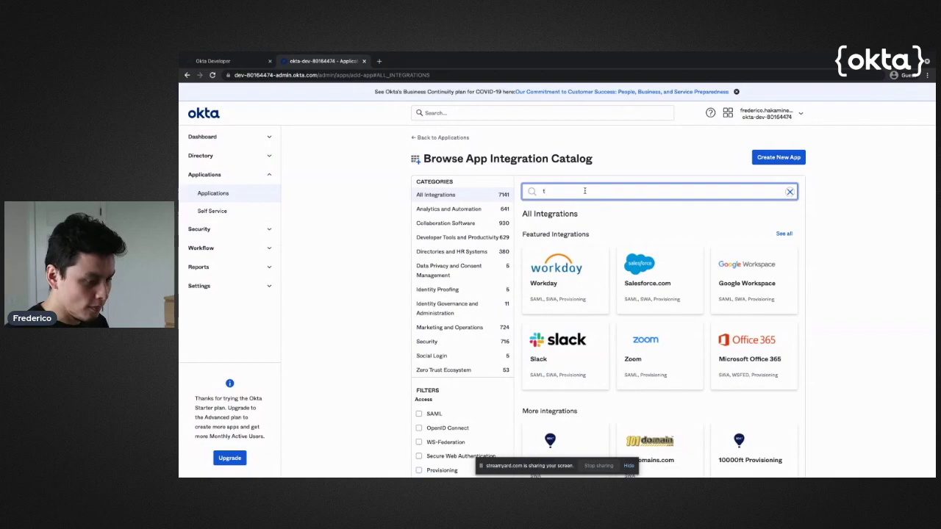
pyautogui.press('BackSpace')
pyautogui.write('github')
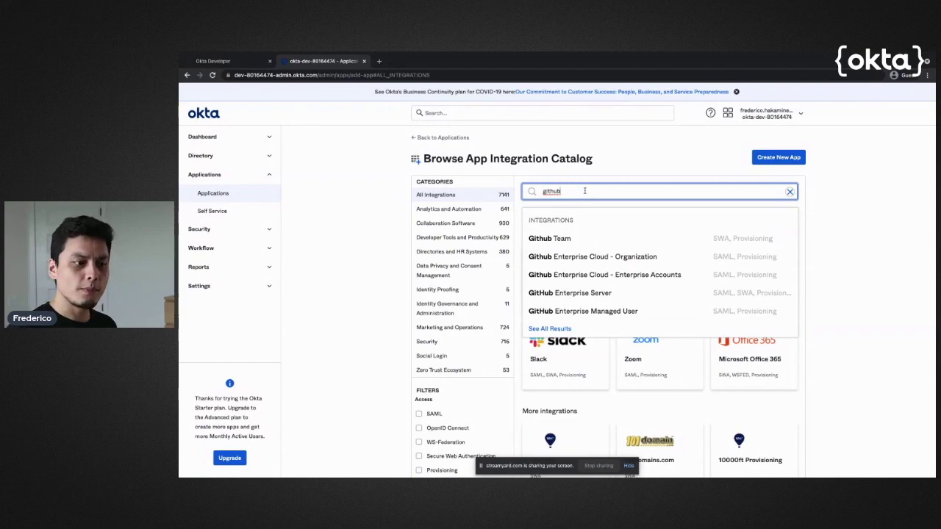
pyautogui.hotkey('ctrl', 'a')
pyautogui.press('BackSpace')
pyautogui.write('advan')
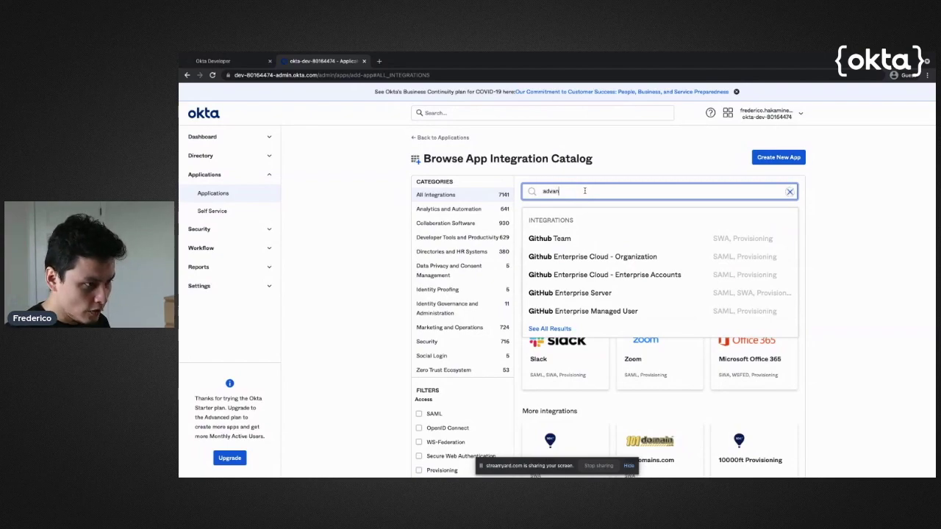
pyautogui.write('ced s')
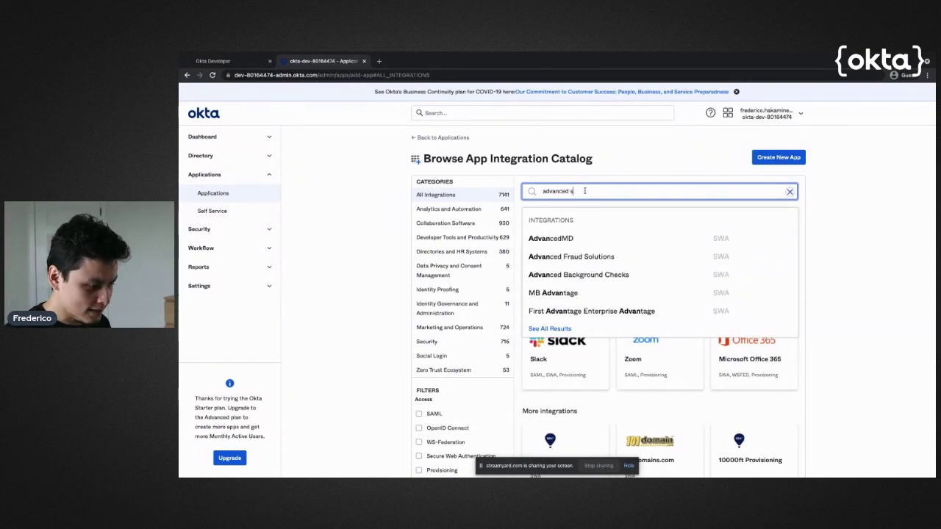
pyautogui.write('erv')
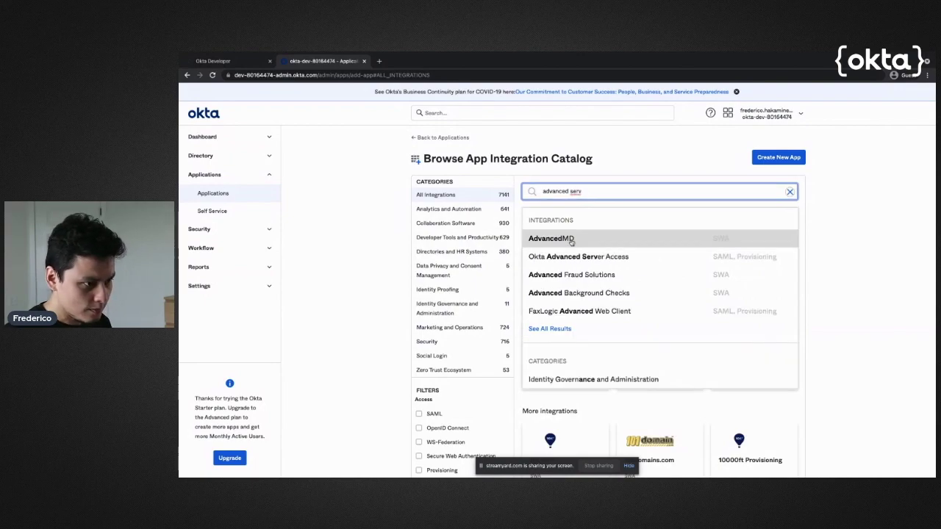
pyautogui.click(575, 250)
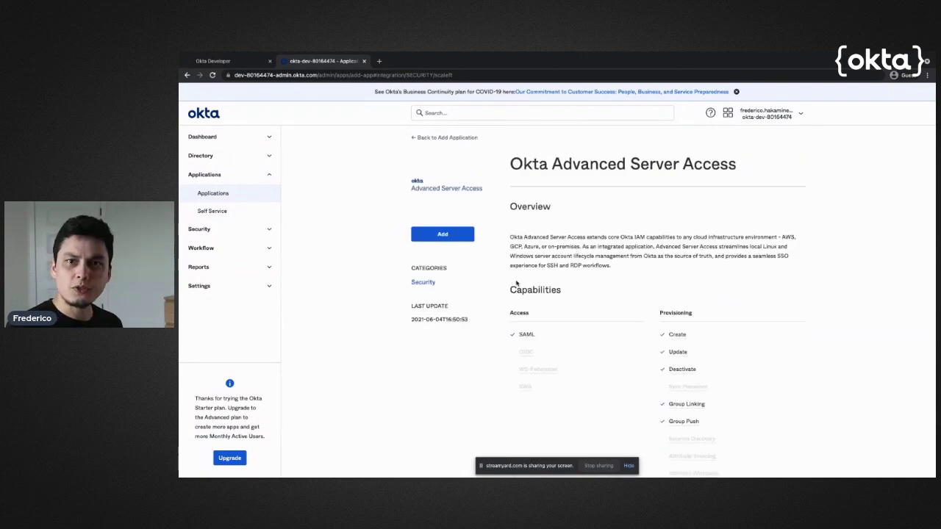
# Add Okta Advanced Server Access with its default label and assign it to the Everyone group
pyautogui.click(442, 236)
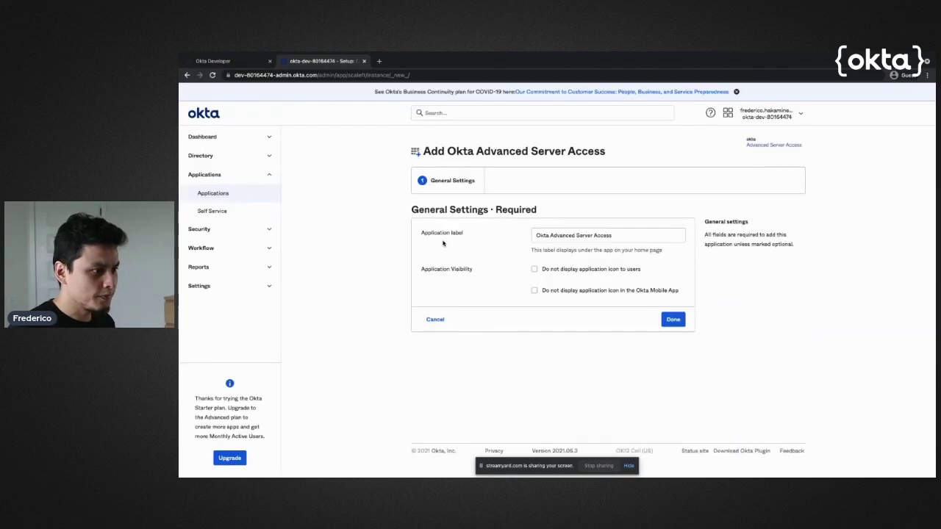
pyautogui.click(681, 323)
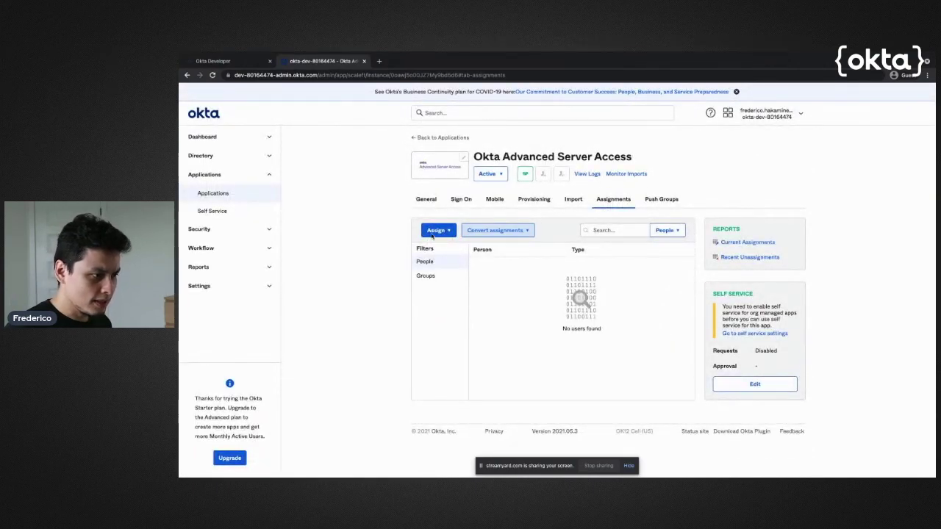
pyautogui.click(435, 231)
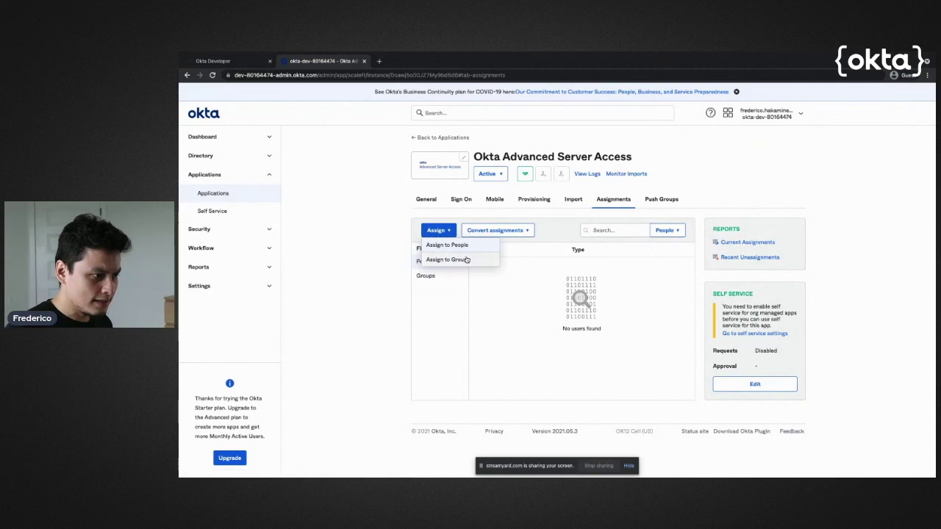
pyautogui.click(466, 260)
pyautogui.click(656, 228)
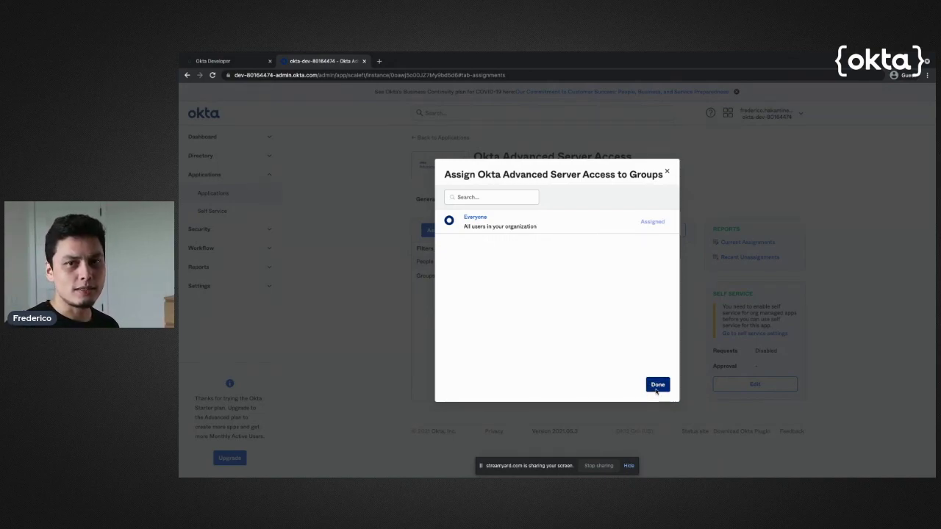
pyautogui.click(658, 389)
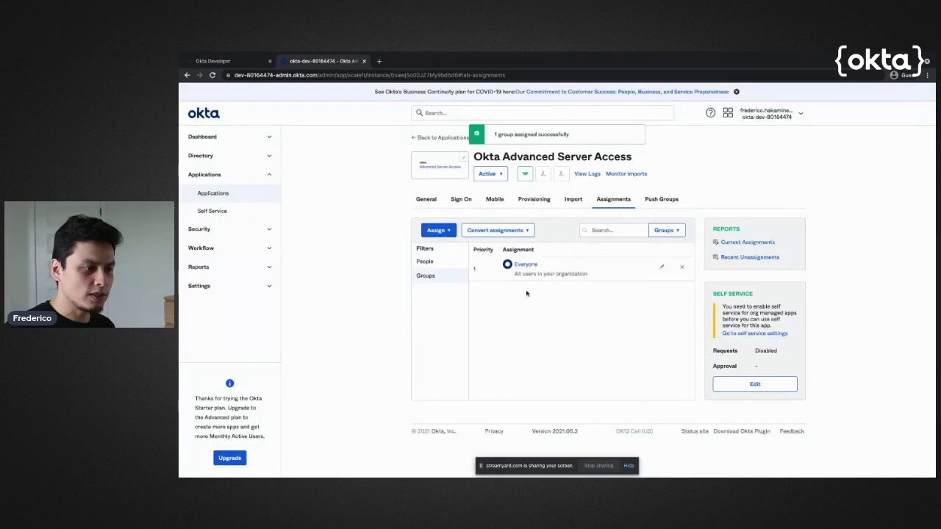
pyautogui.click(452, 266)
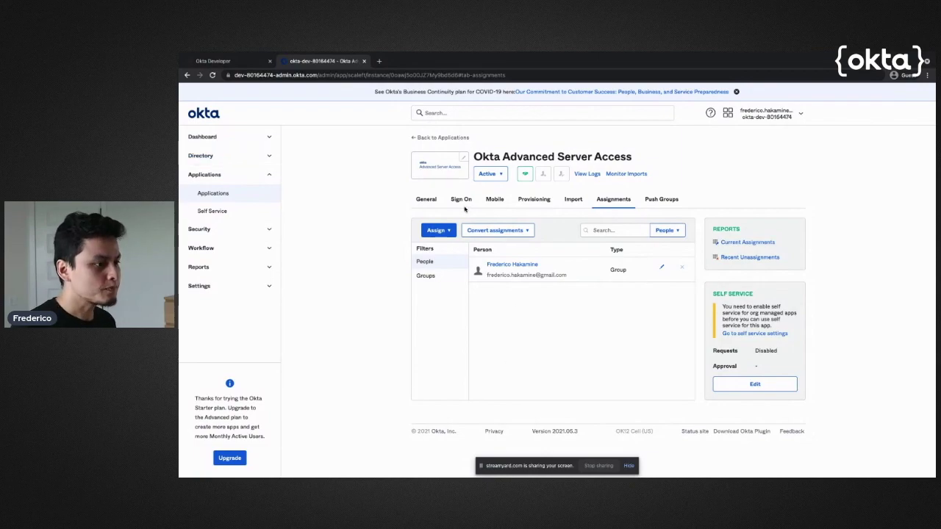
# Review the app's SAML sign-on settings, then paste app.scaleft.com/p/signupV2 into a new tab
pyautogui.click(463, 206)
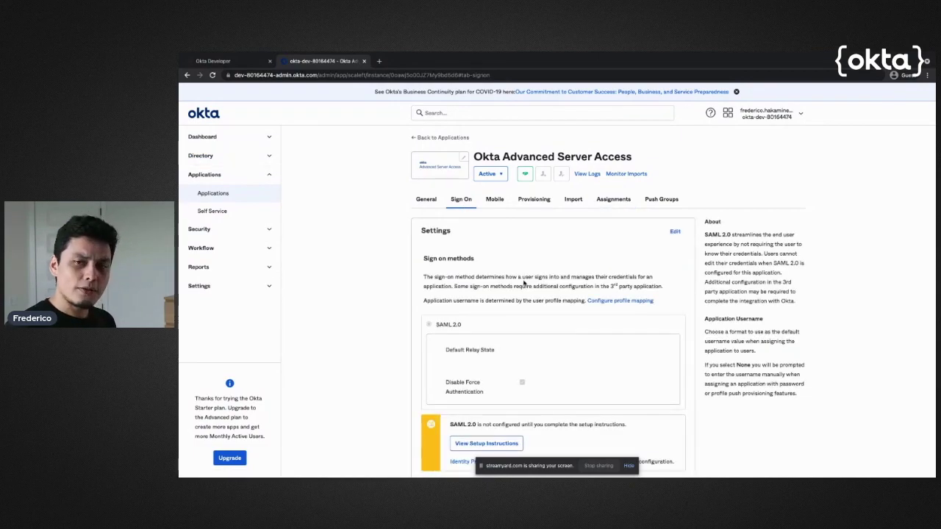
pyautogui.scroll(-3, 524, 282)
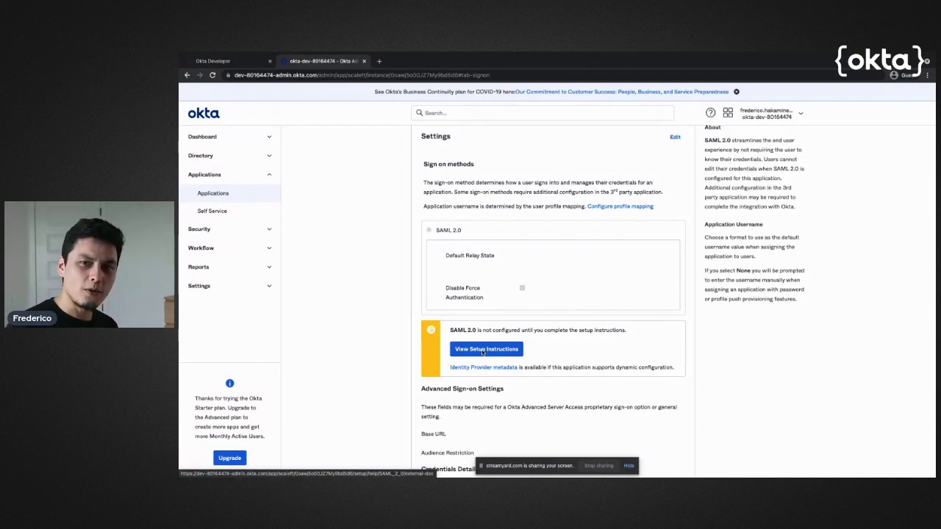
pyautogui.scroll(3, 483, 352)
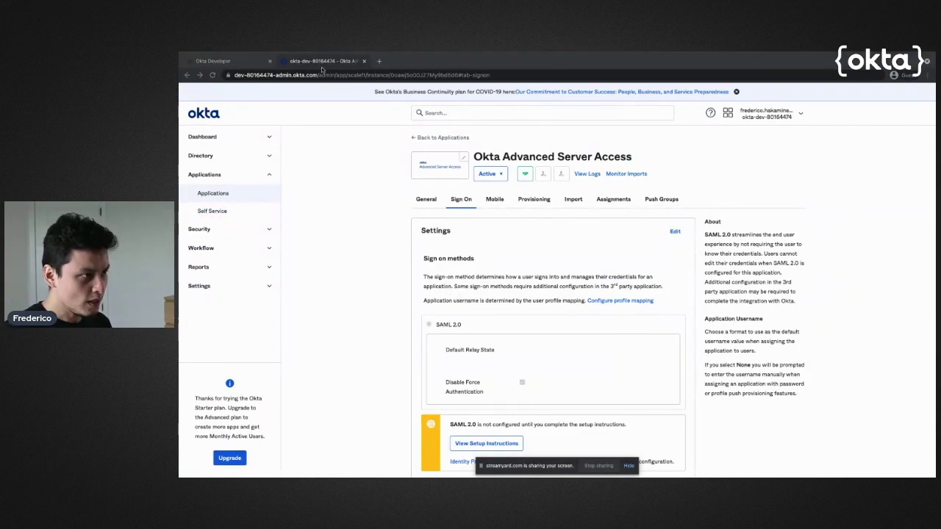
pyautogui.click(378, 61)
pyautogui.write('https://app.scaleft.com/p/signupV2')
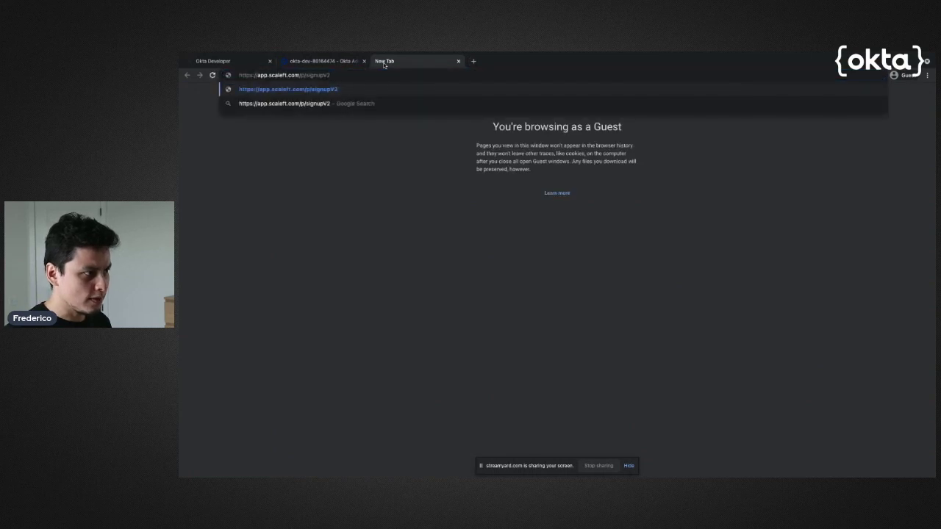
# Load the ASA signup page and enter team name fredsecurity-dev
pyautogui.press('Return')
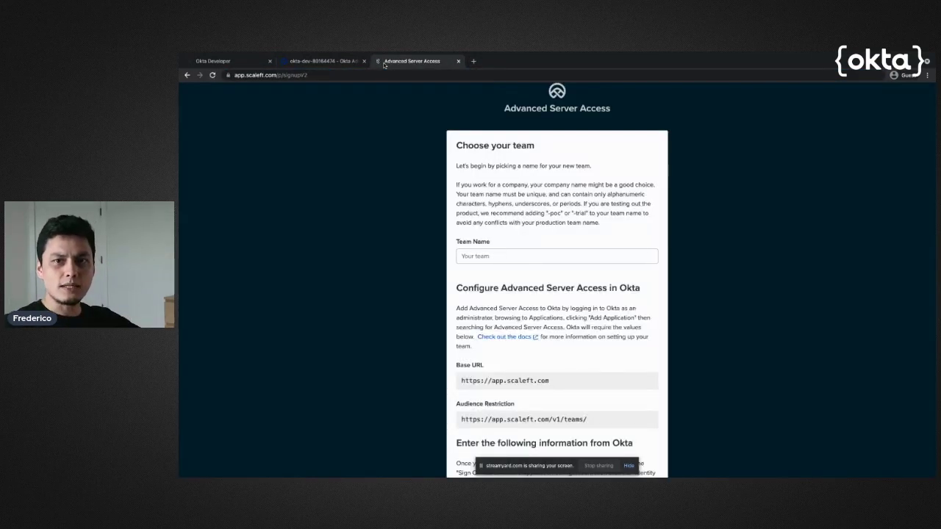
pyautogui.click(531, 257)
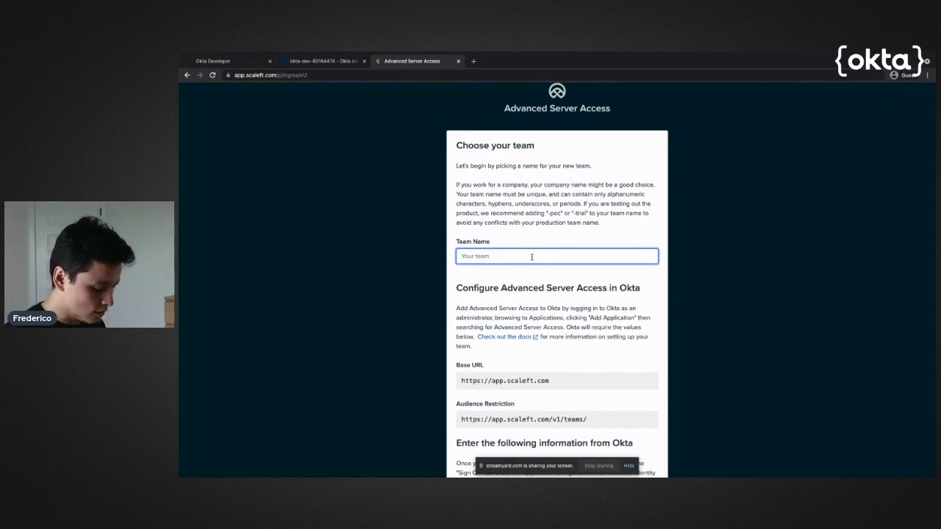
pyautogui.write('fredservu')
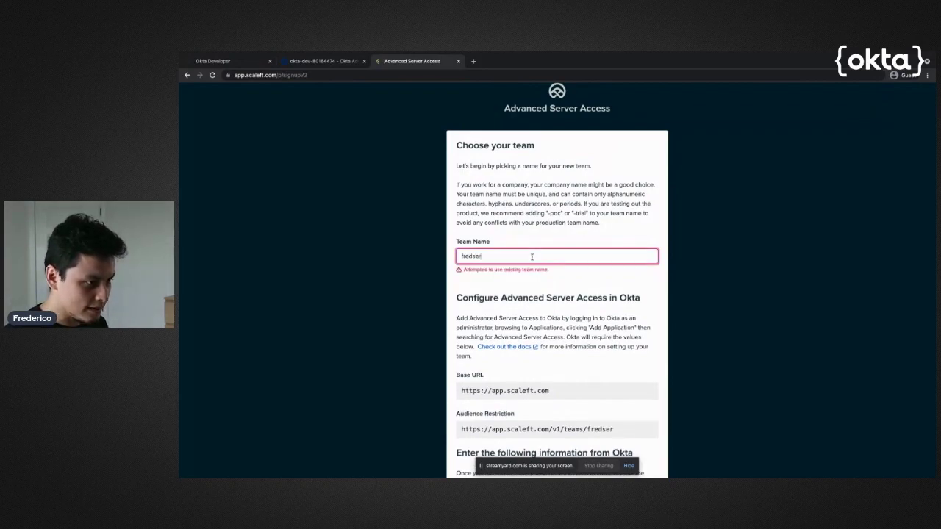
pyautogui.press('BackSpace')
pyautogui.press('BackSpace')
pyautogui.press('BackSpace')
pyautogui.write('cur')
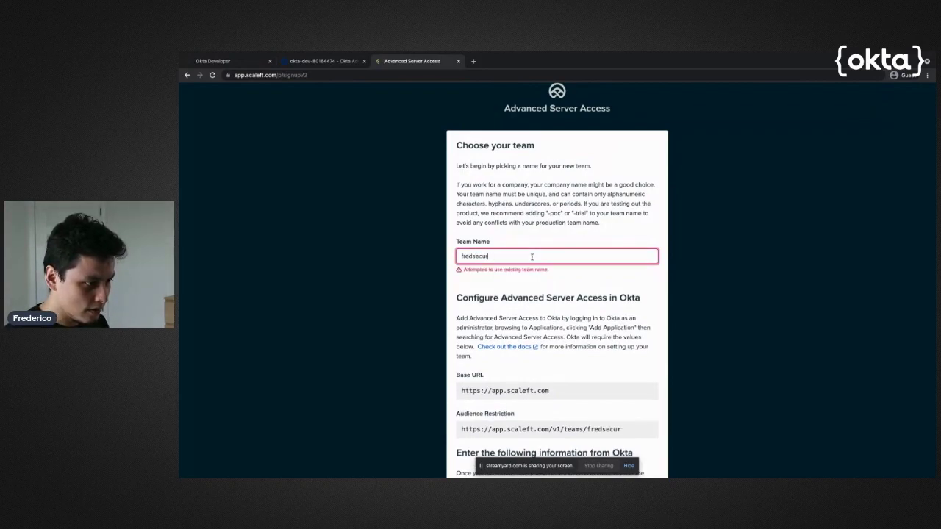
pyautogui.write('ity')
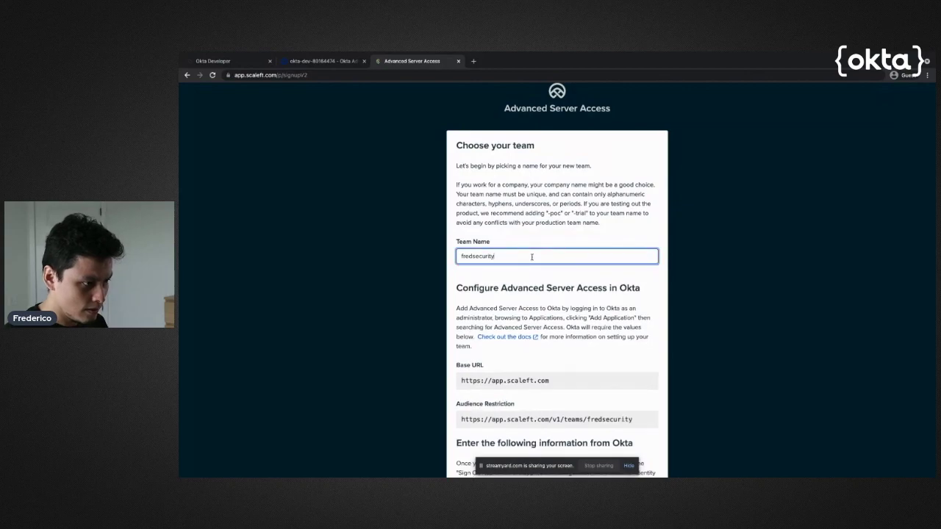
pyautogui.write('-')
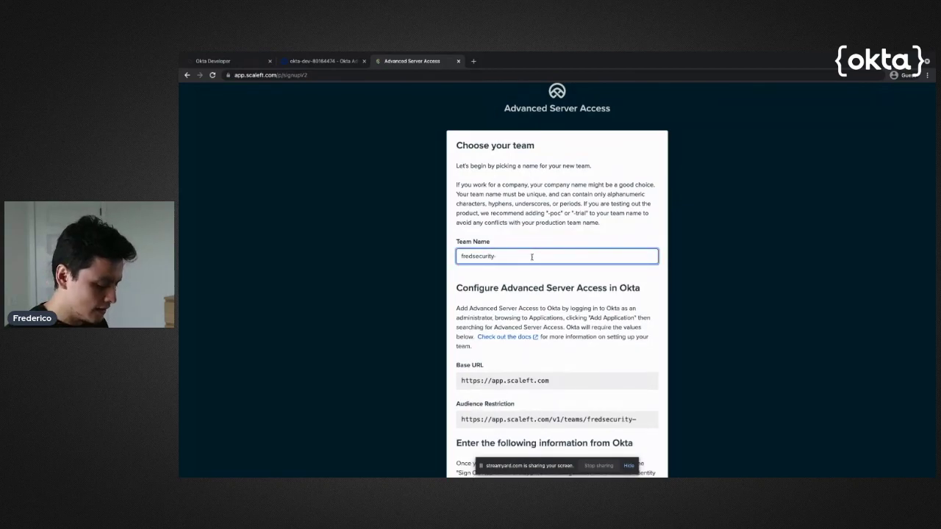
pyautogui.write('dev')
pyautogui.hotkey('ctrl', 'a')
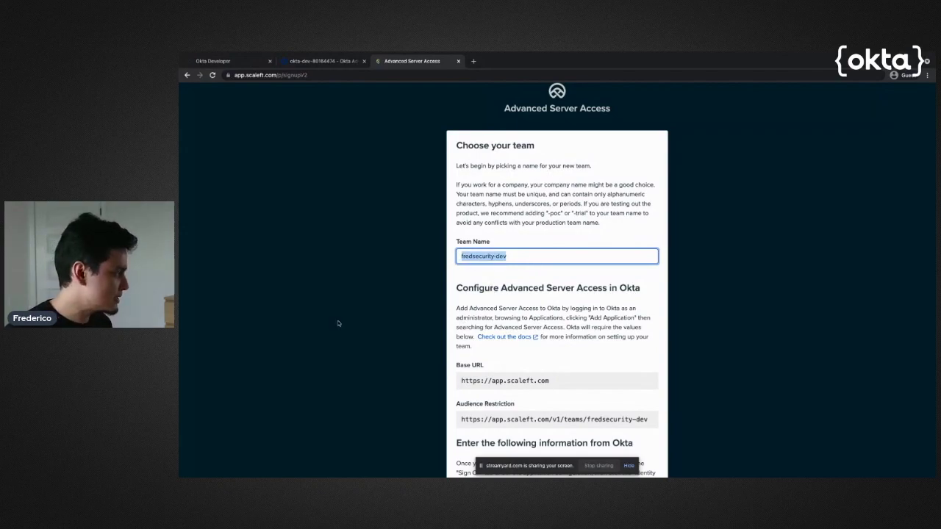
# Select the Base URL on the signup page to carry it to the Okta console
pyautogui.hotkey('alt', 'Tab')
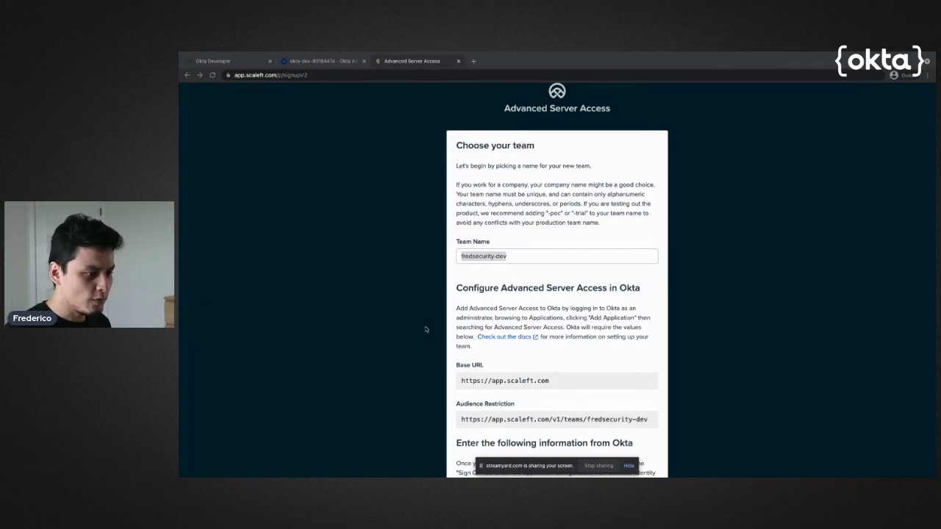
pyautogui.scroll(-2, 441, 333)
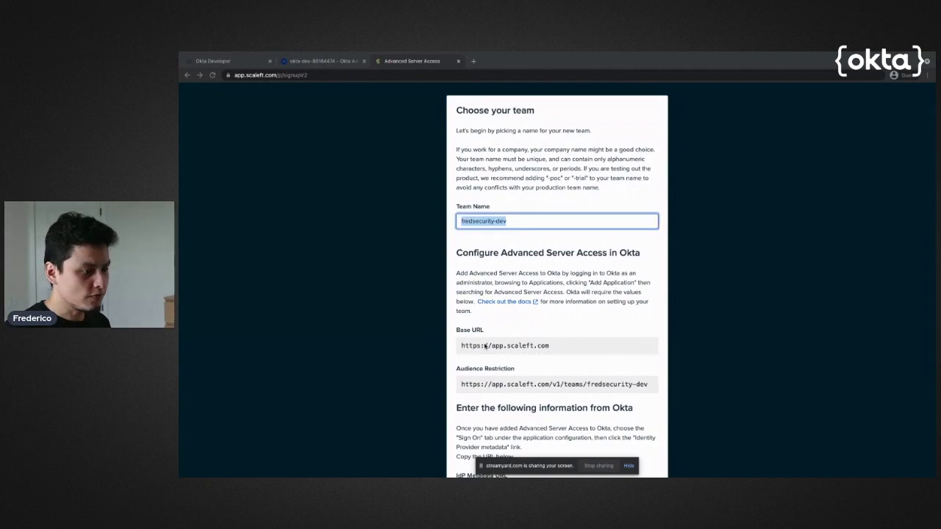
pyautogui.tripleClick(484, 347)
pyautogui.hotkey('ctrl', 'c')
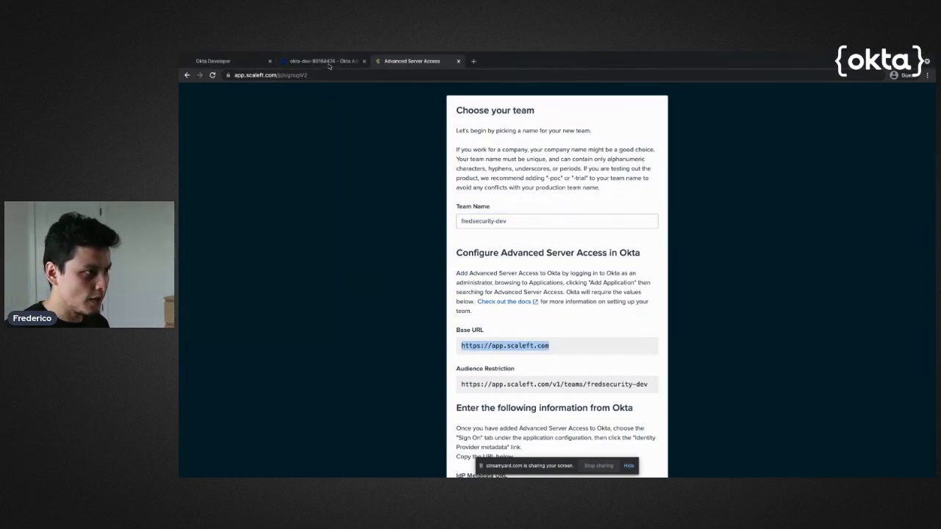
pyautogui.click(327, 63)
pyautogui.scroll(-2, 514, 243)
pyautogui.click(675, 196)
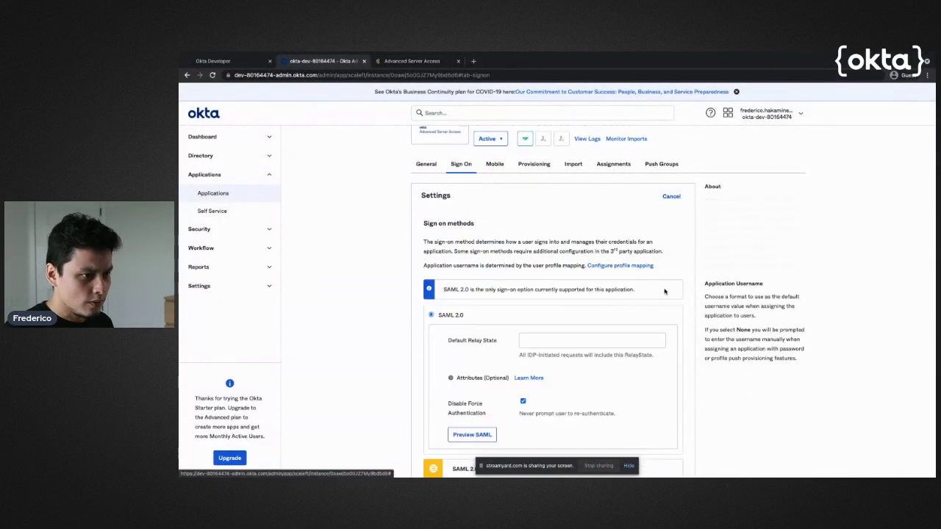
pyautogui.scroll(-10, 550, 294)
pyautogui.click(550, 347)
pyautogui.hotkey('ctrl', 'v')
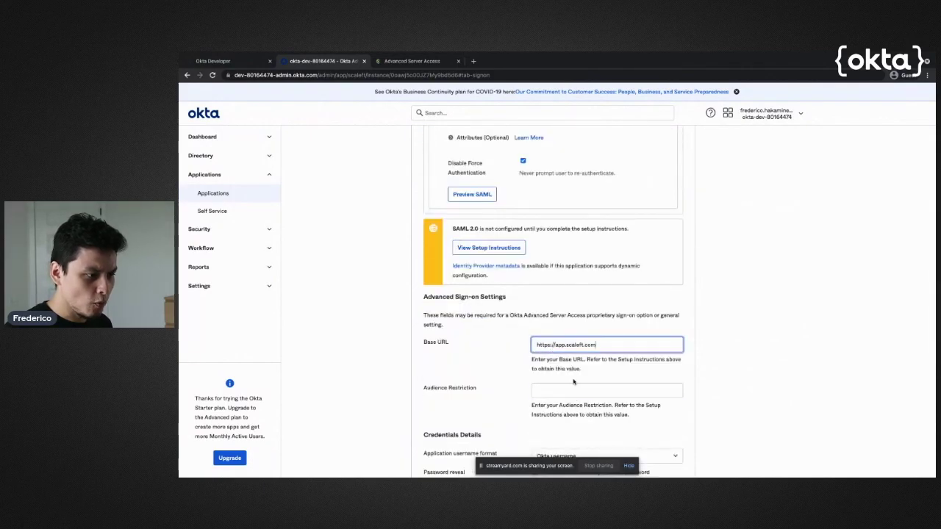
pyautogui.click(577, 394)
pyautogui.click(409, 62)
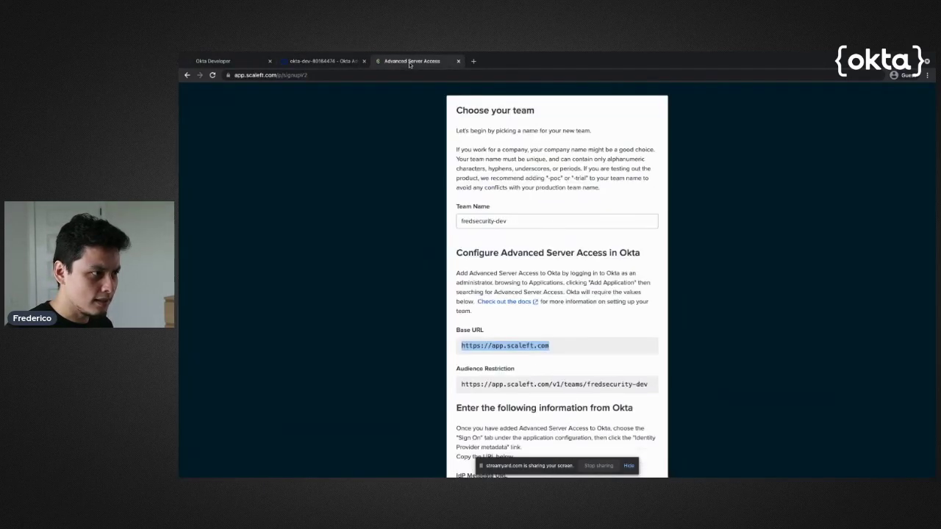
pyautogui.scroll(-1, 507, 328)
pyautogui.click(564, 359)
pyautogui.hotkey('ctrl', 'c')
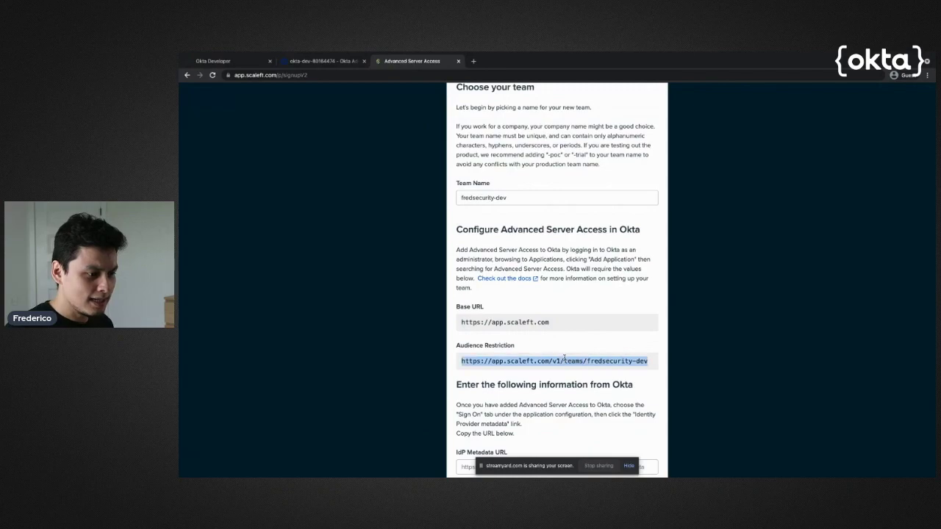
pyautogui.click(316, 62)
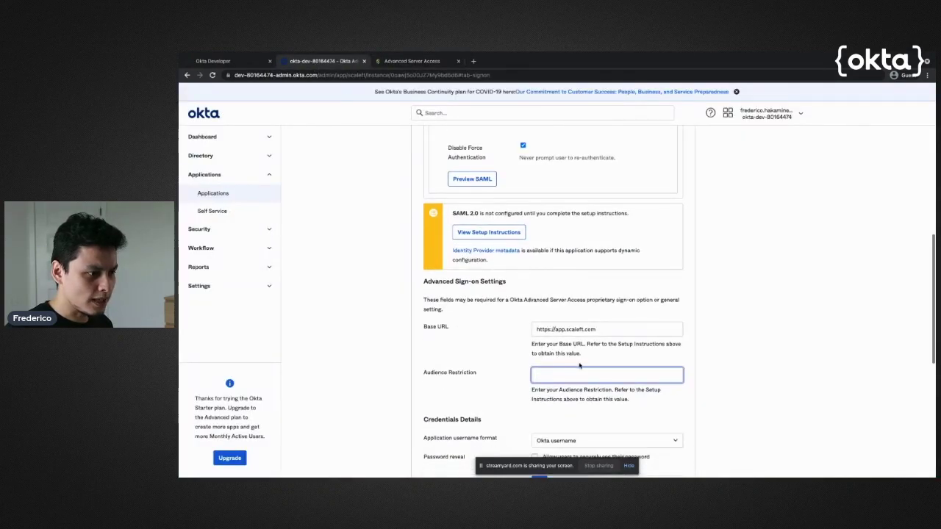
pyautogui.hotkey('ctrl', 'v')
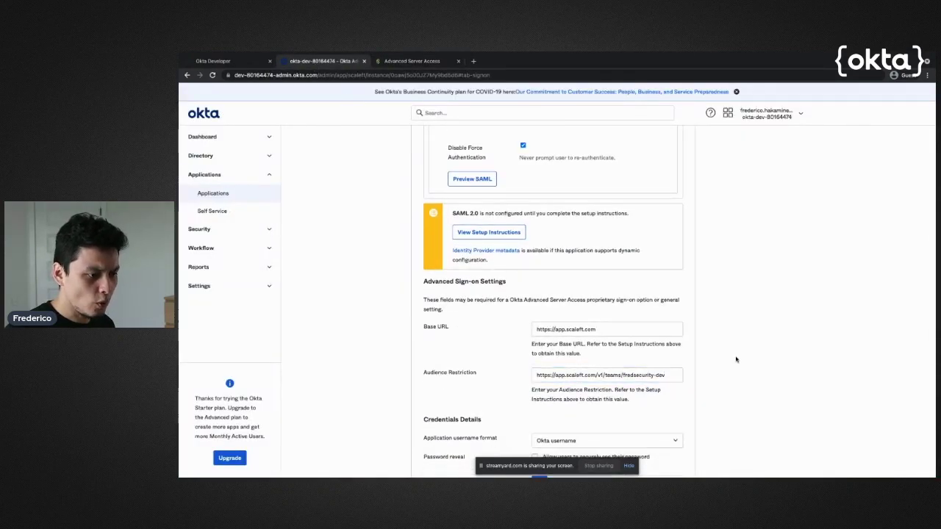
pyautogui.scroll(-3, 736, 357)
pyautogui.click(675, 382)
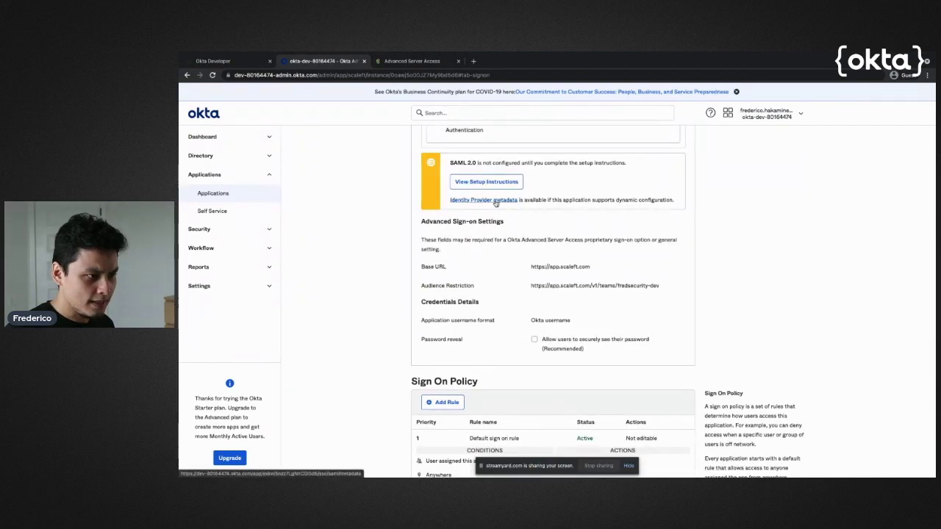
pyautogui.rightClick(498, 200)
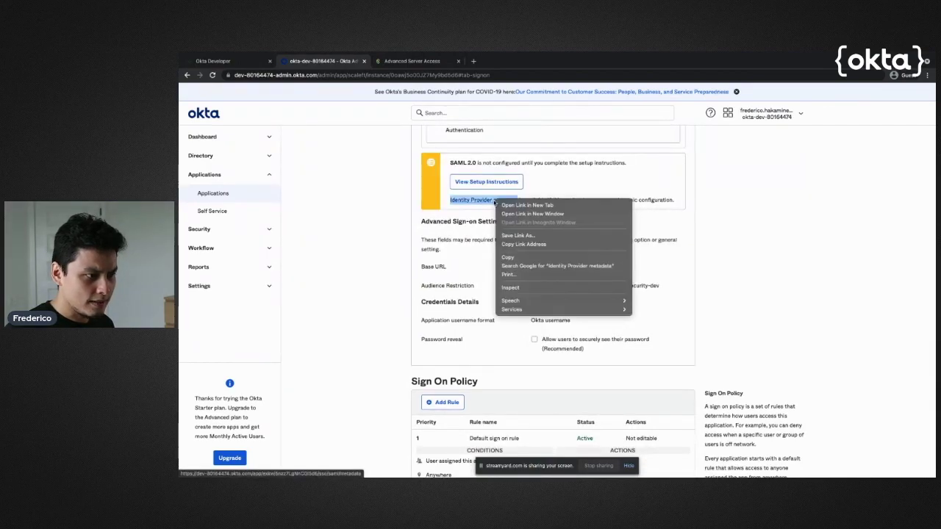
# Paste Okta's Identity Provider metadata link as the IdP Metadata URL and authenticate with Okta
pyautogui.click(538, 244)
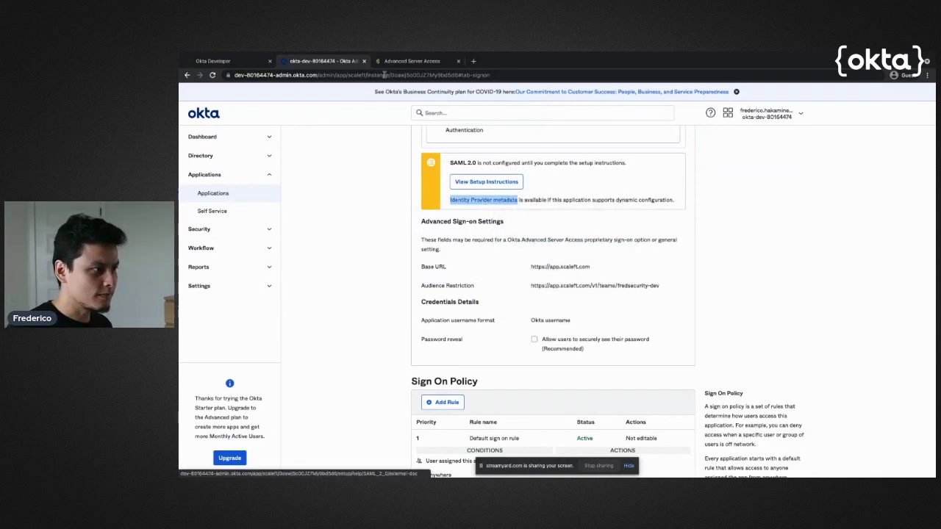
pyautogui.hotkey('ctrl', 'Tab')
pyautogui.scroll(-1, 558, 382)
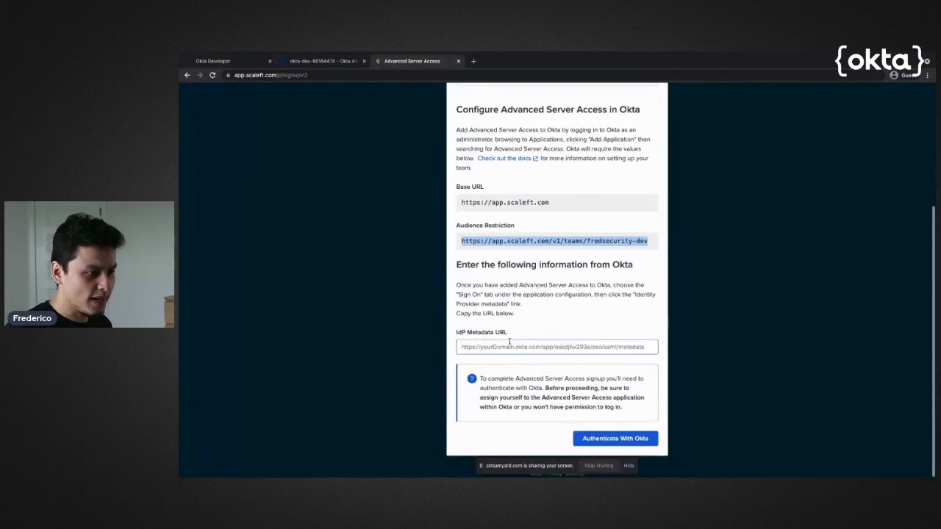
pyautogui.click(512, 346)
pyautogui.hotkey('ctrl', 'v')
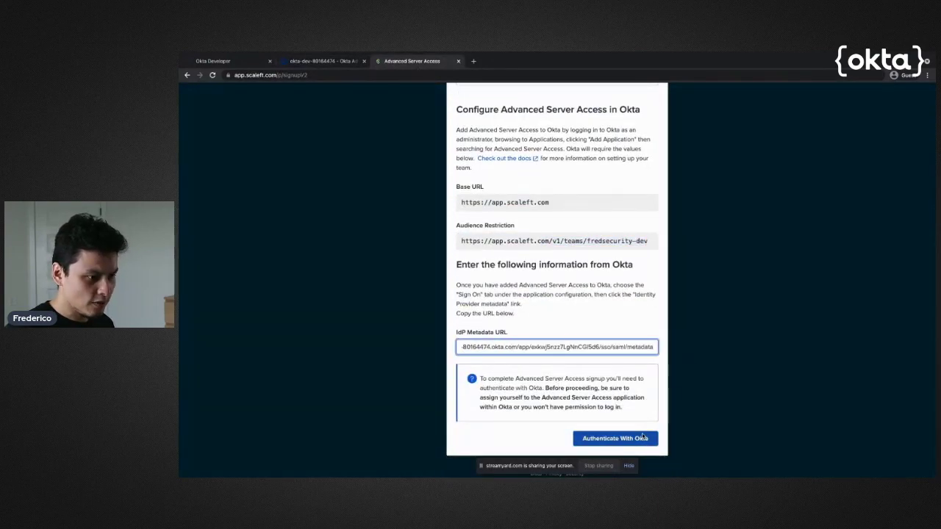
pyautogui.press('Tab')
pyautogui.press('Return')
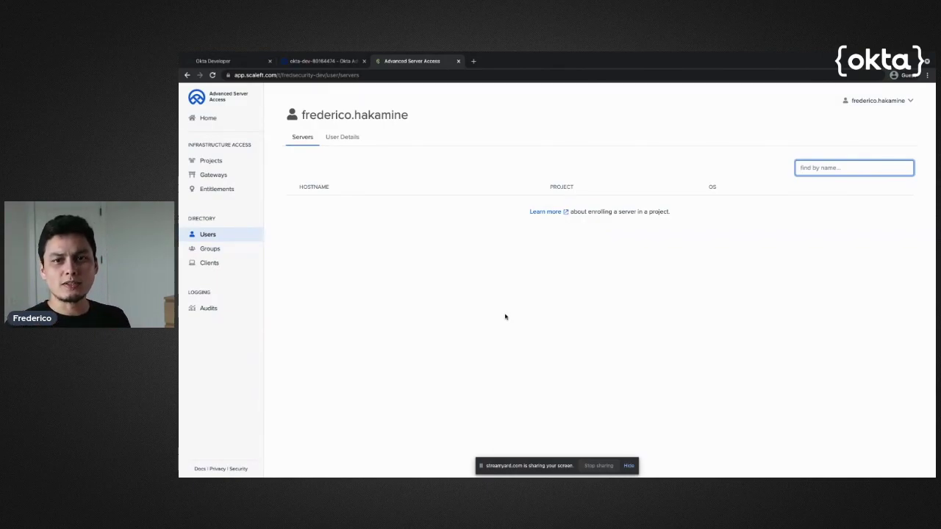
# Close the Advanced Server Access tab and return to the Applications list
pyautogui.middleClick(412, 62)
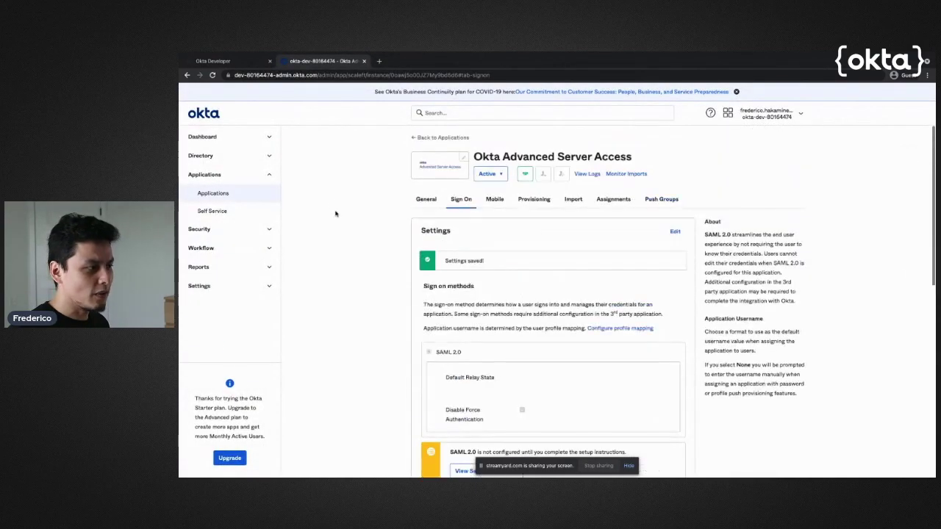
pyautogui.click(227, 197)
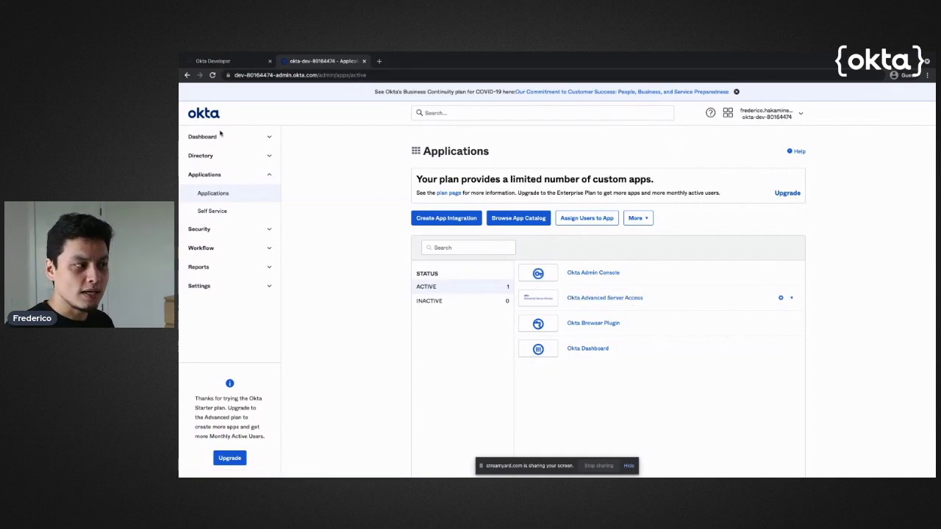
# Launch Okta Advanced Server Access from its tile on the end-user dashboard, then switch windows
pyautogui.click(728, 112)
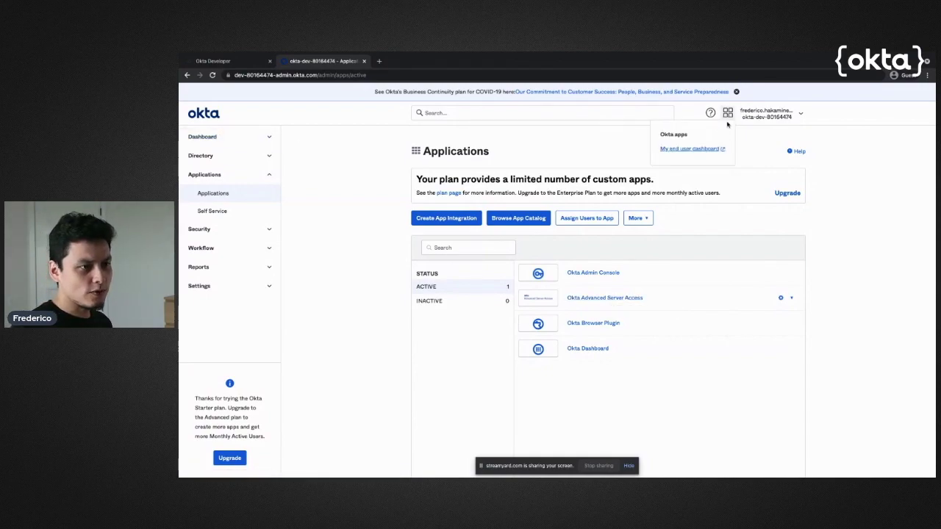
pyautogui.click(695, 149)
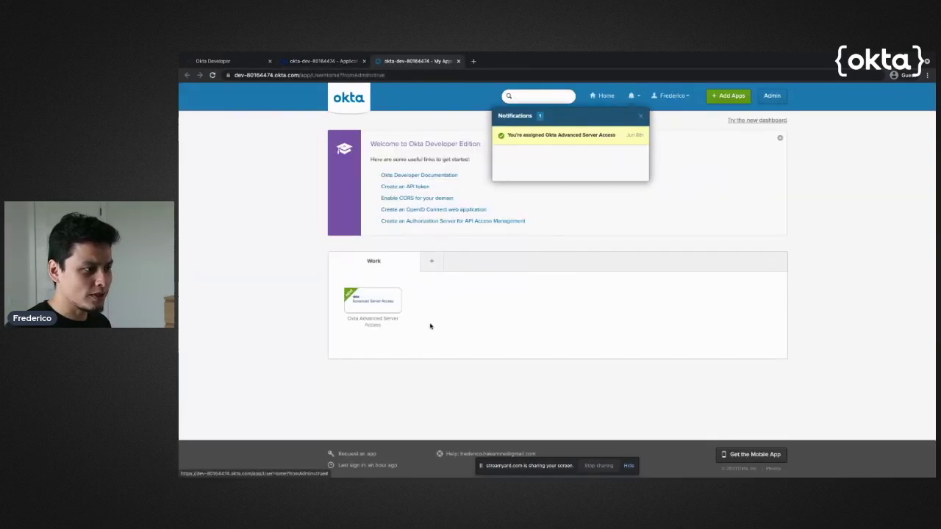
pyautogui.click(641, 118)
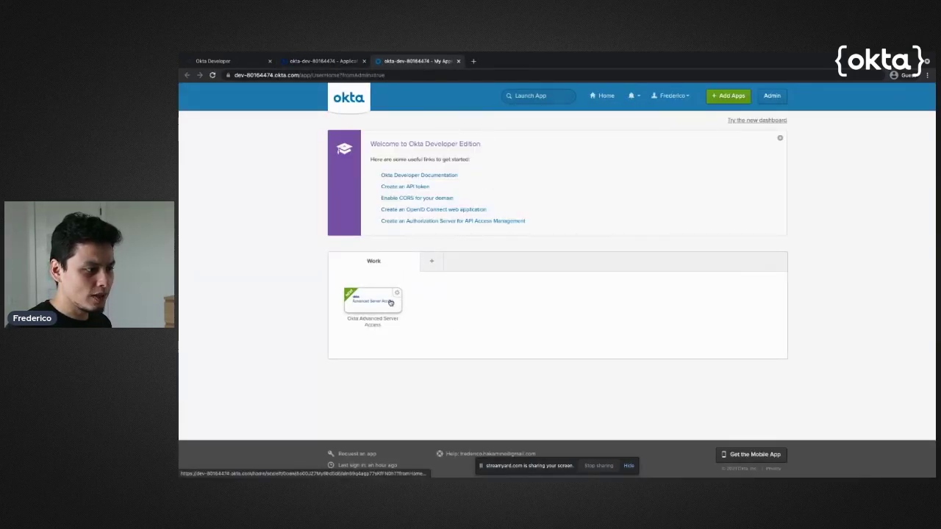
pyautogui.click(390, 303)
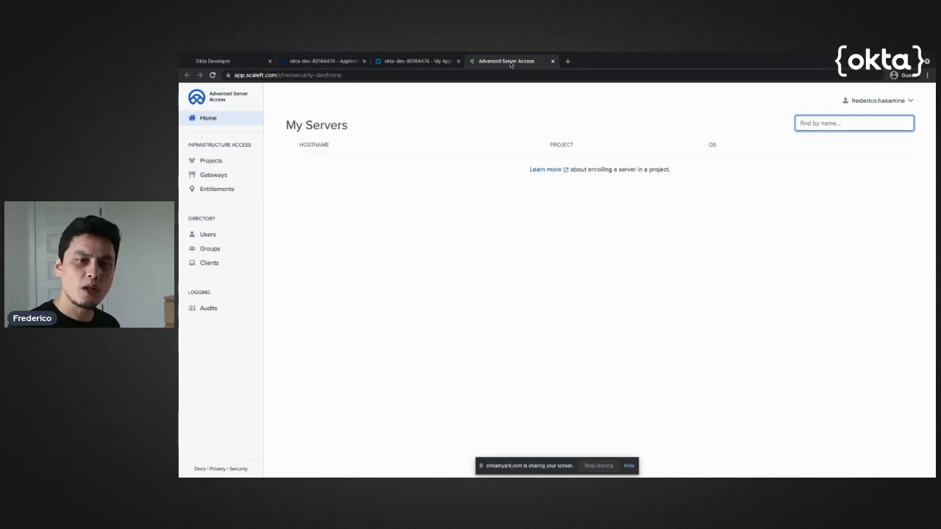
pyautogui.hotkey('ctrl', 'Up')
pyautogui.click(474, 102)
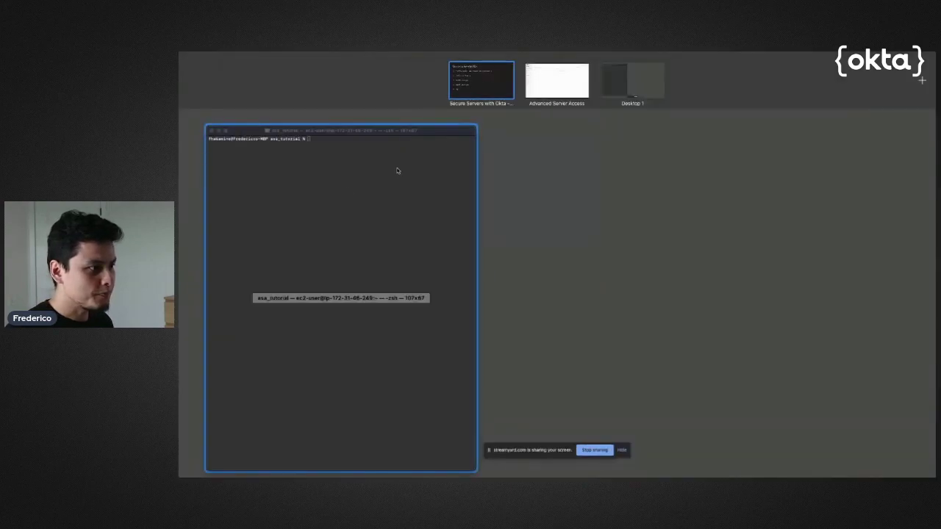
# Create a new project named test and go to its Enrollment tab
pyautogui.click(558, 77)
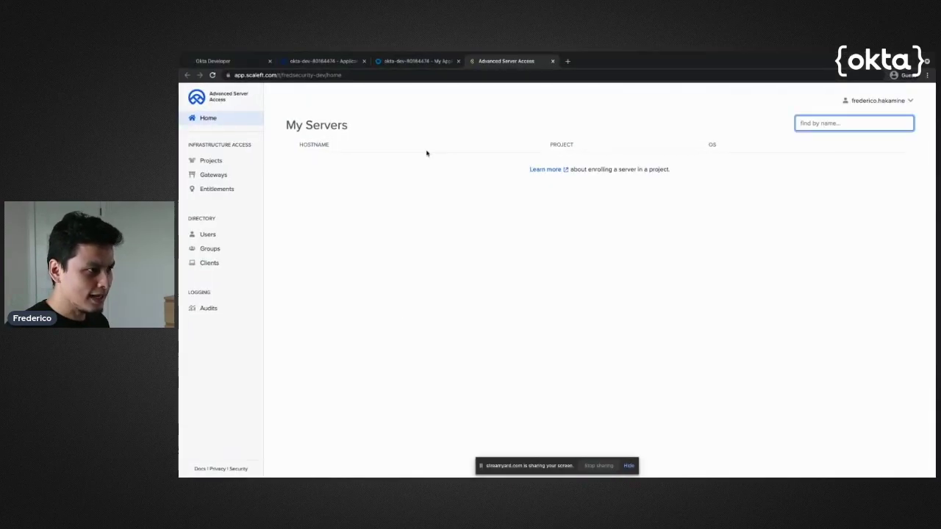
pyautogui.click(211, 161)
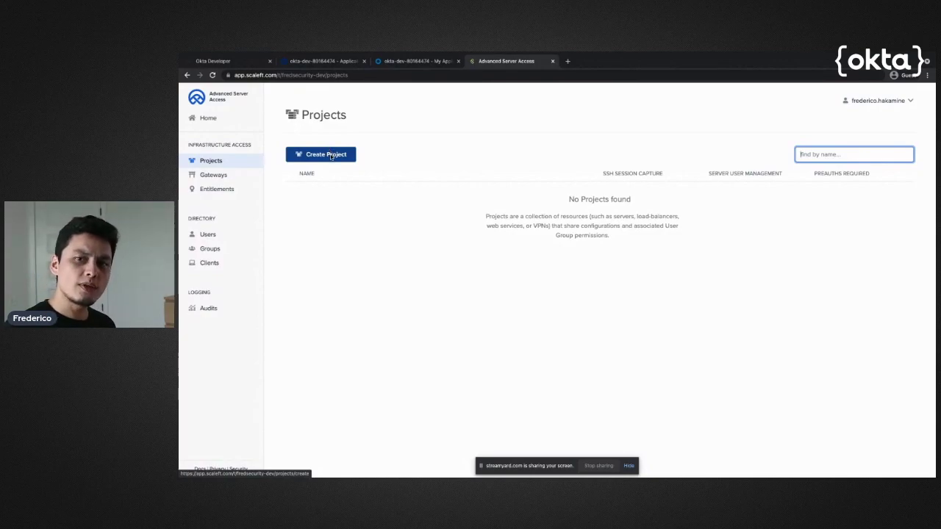
pyautogui.click(331, 155)
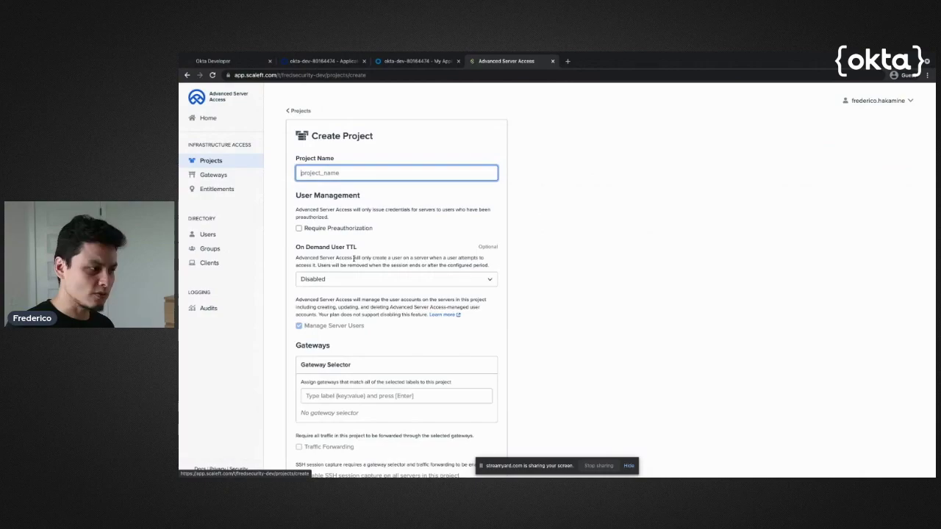
pyautogui.write('test')
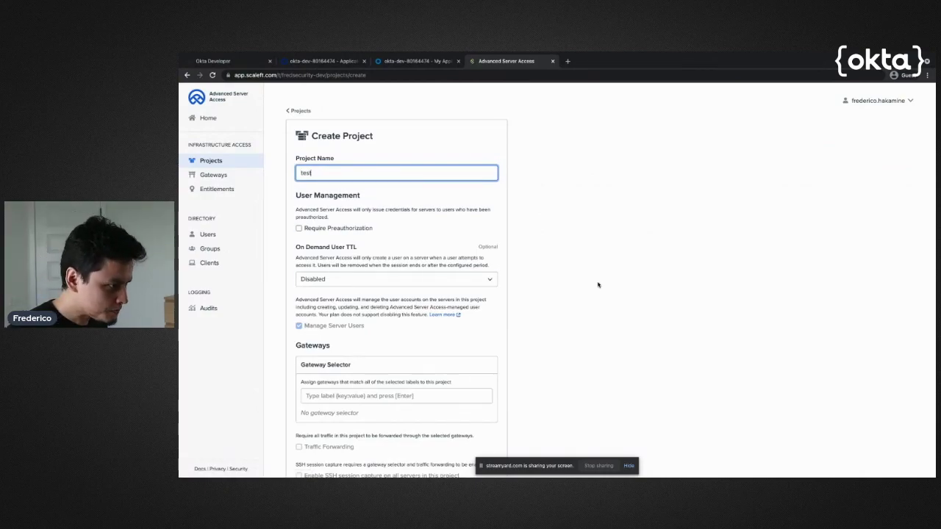
pyautogui.click(609, 280)
pyautogui.scroll(-2, 611, 274)
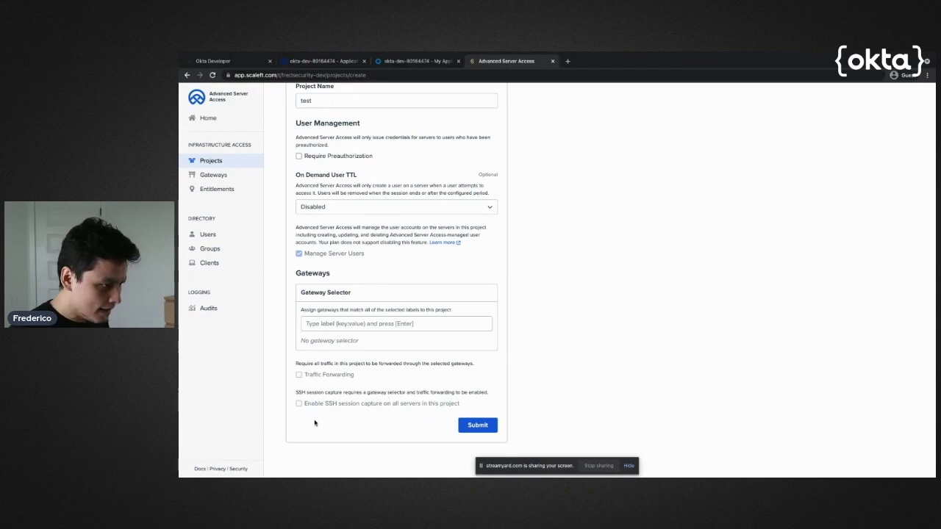
pyautogui.click(479, 426)
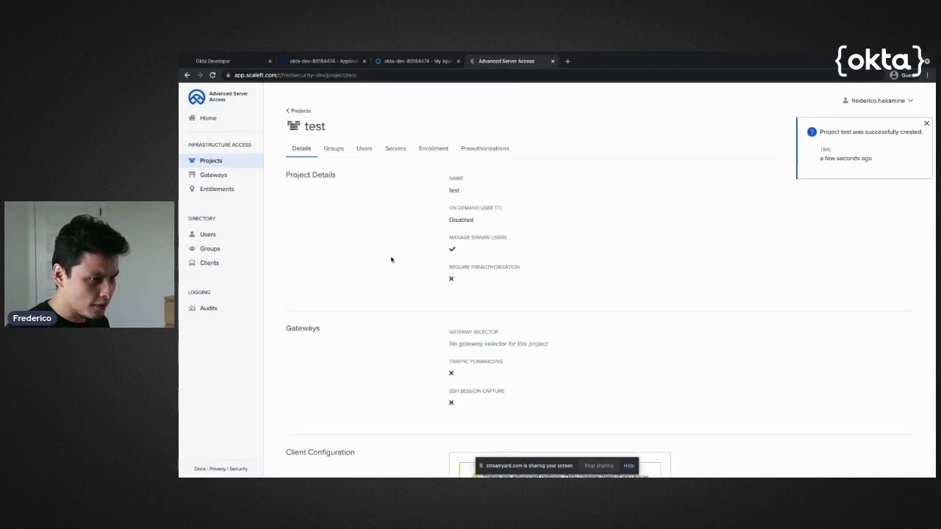
pyautogui.click(927, 124)
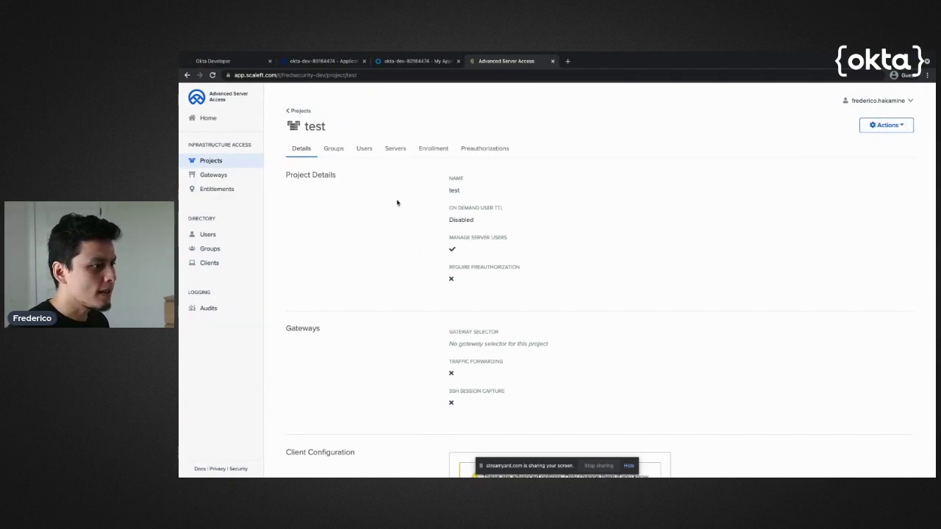
pyautogui.click(425, 151)
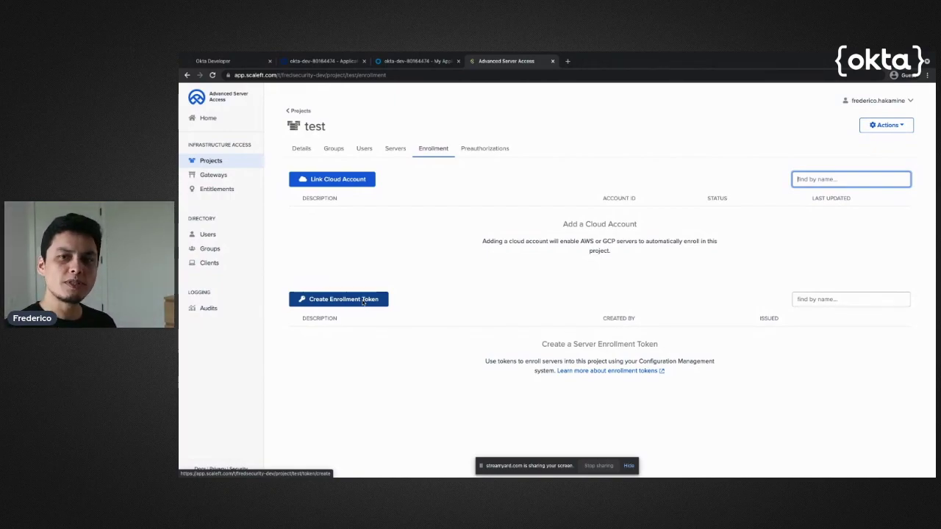
# Create a server enrollment token described as serverToken and copy its value
pyautogui.click(362, 302)
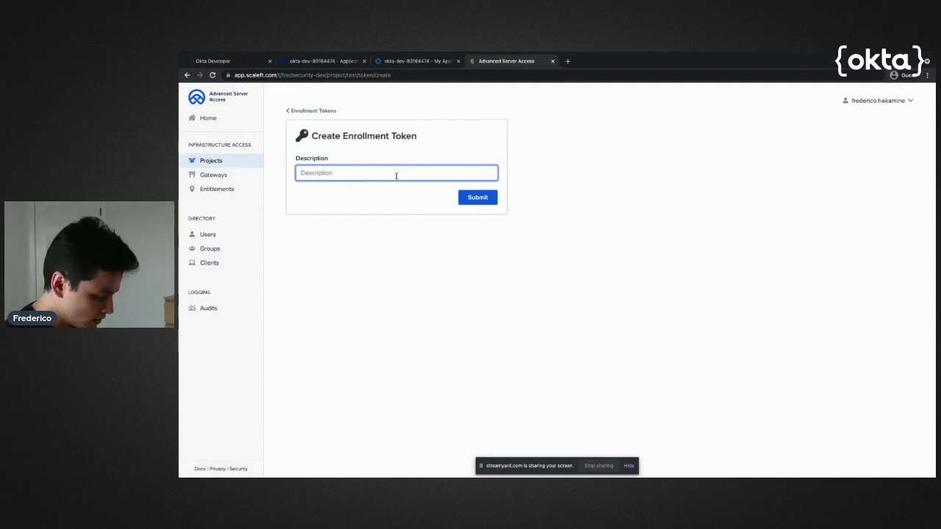
pyautogui.write('serverToken')
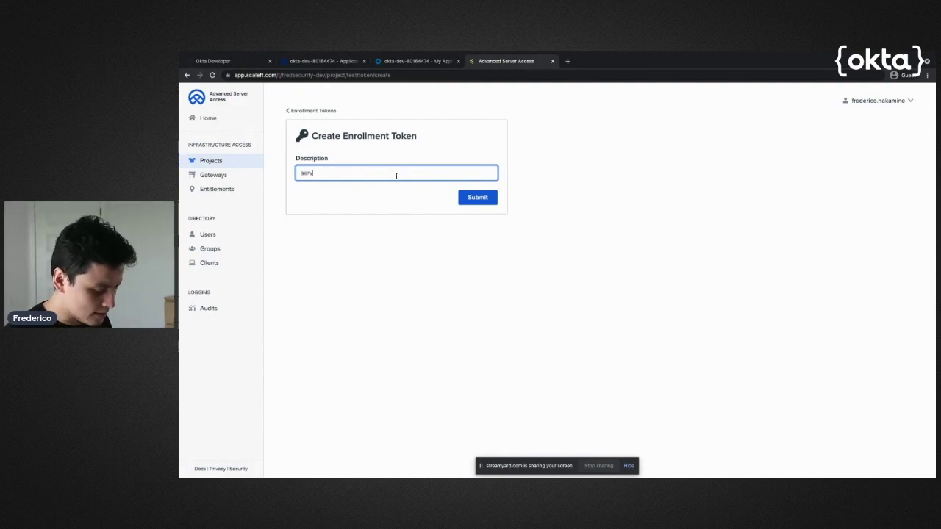
pyautogui.click(462, 193)
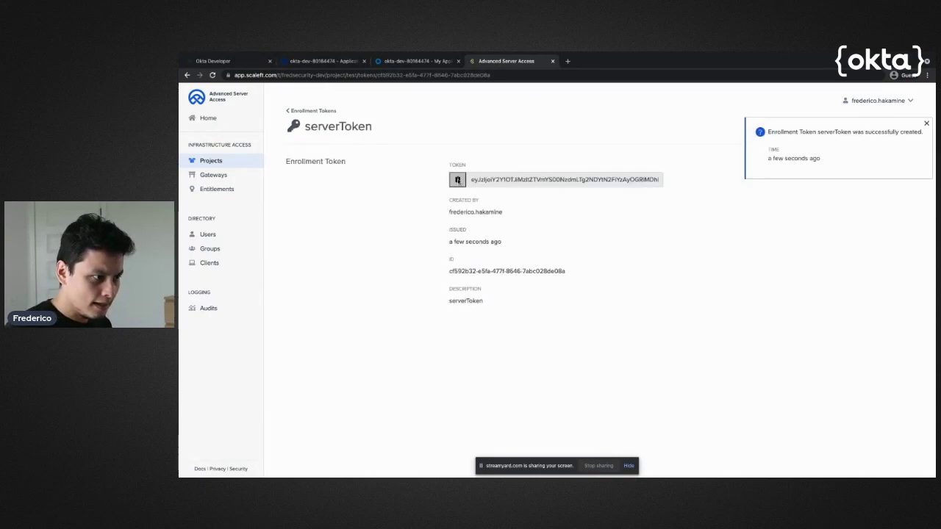
pyautogui.click(457, 180)
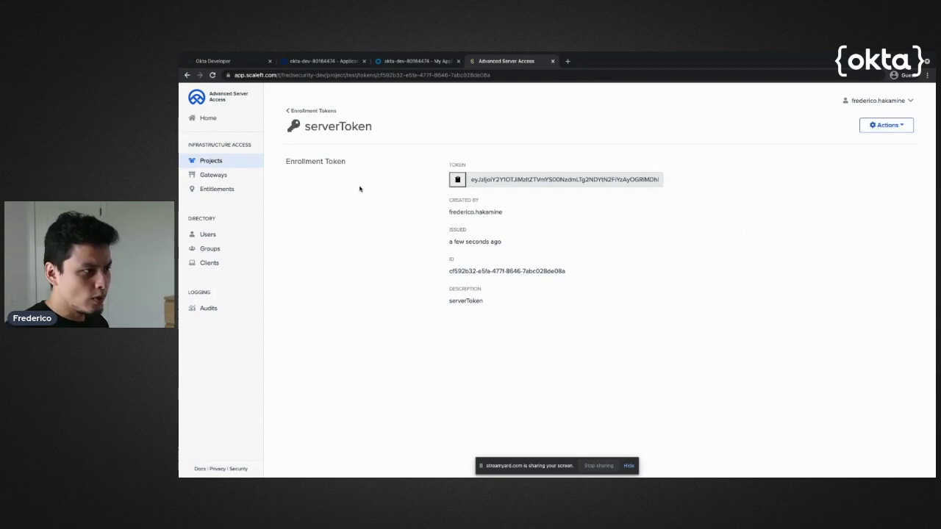
# Go back to the enrollment token list, then step back on the slides diagram
pyautogui.click(313, 112)
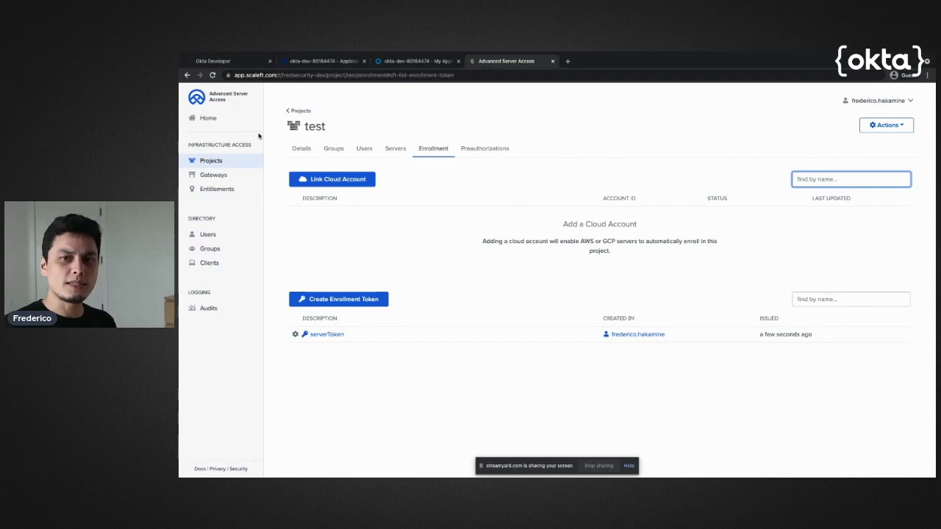
pyautogui.hotkey('ctrl', 'Up')
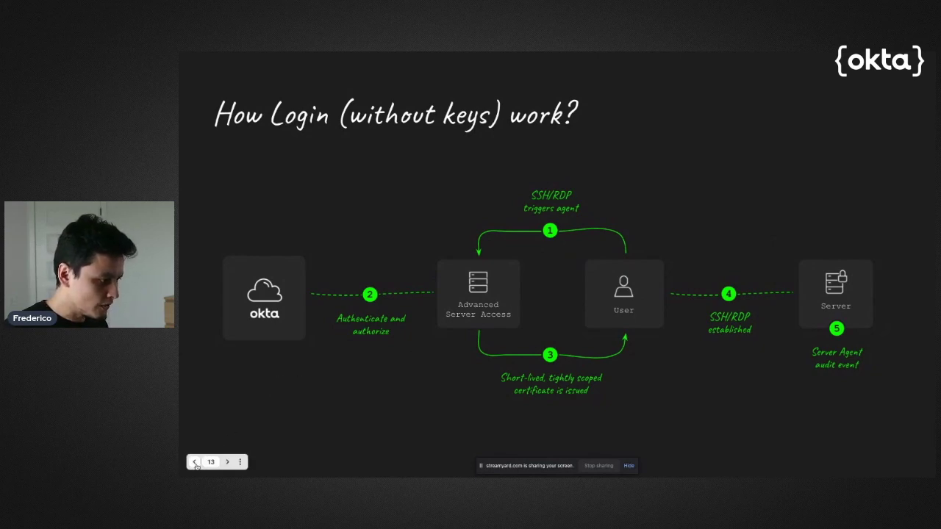
pyautogui.click(195, 462)
# Open the slide number menu in the Google Slides deck
pyautogui.click(209, 463)
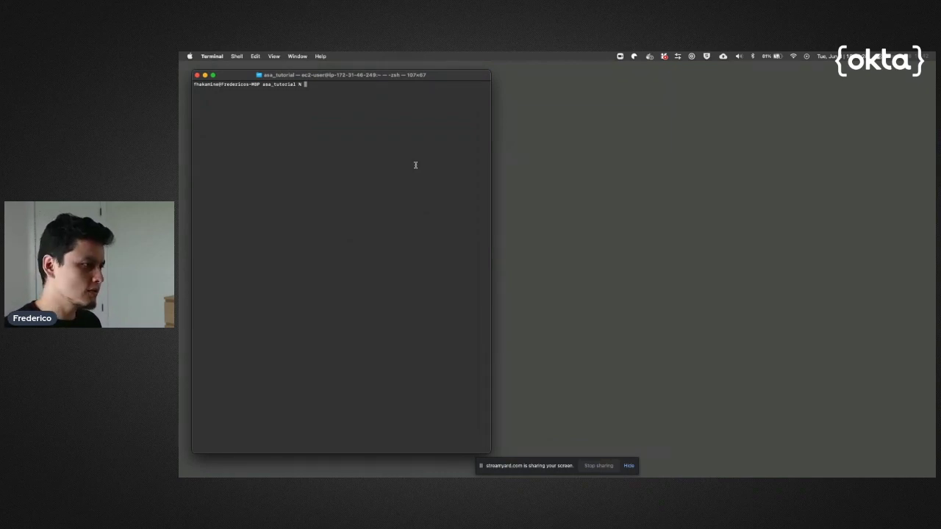
# Clear the terminal and SSH into the Amazon Linux 2 EC2 server as ec2-user using key.pem
pyautogui.write('clear')
pyautogui.press('Return')
pyautogui.write('which sft')
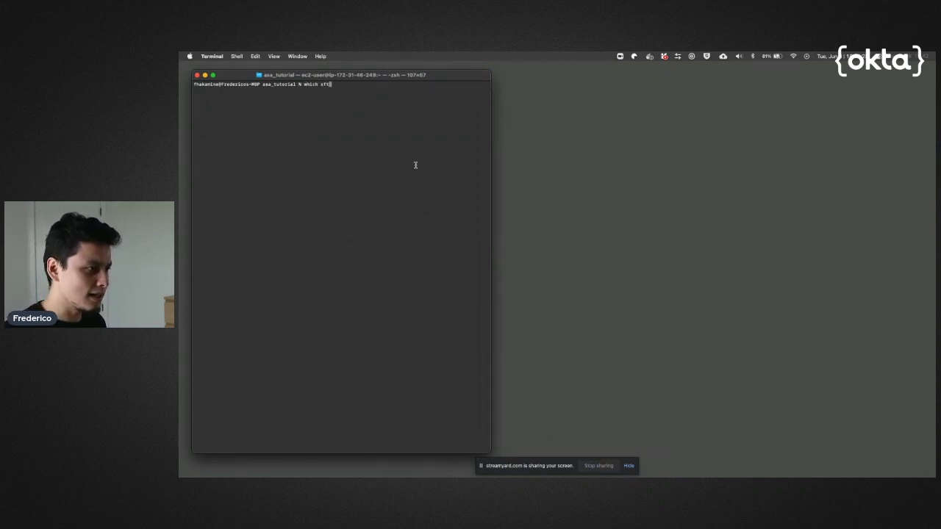
pyautogui.press('BackSpace')
pyautogui.press('BackSpace')
pyautogui.press('BackSpace')
pyautogui.press('BackSpace')
pyautogui.press('BackSpace')
pyautogui.press('BackSpace')
pyautogui.press('BackSpace')
pyautogui.press('BackSpace')
pyautogui.press('BackSpace')
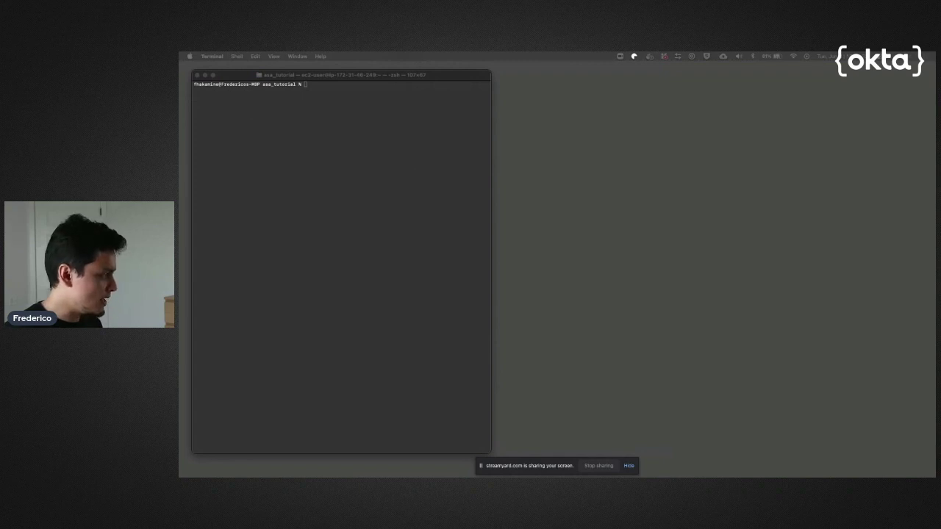
pyautogui.click(338, 201)
pyautogui.press('super+v')
pyautogui.press('Return')
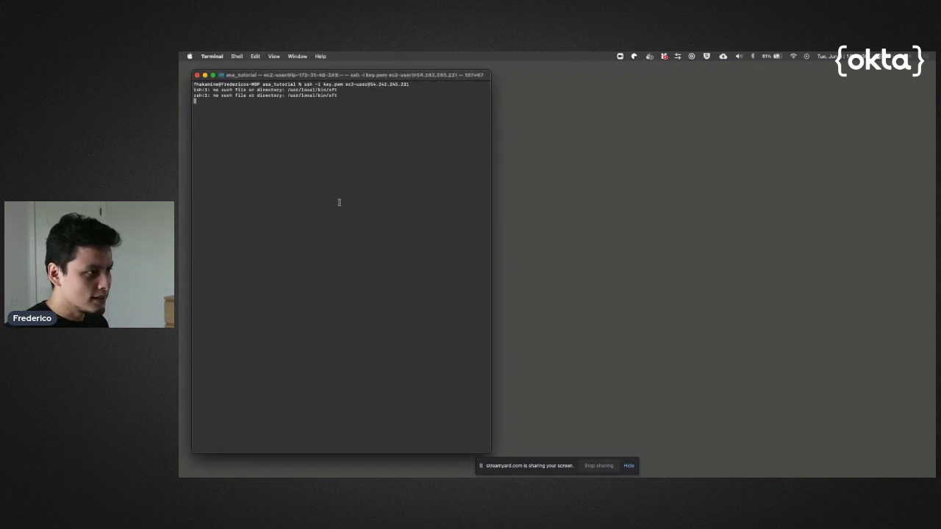
pyautogui.tripleClick(274, 117)
pyautogui.click(366, 151)
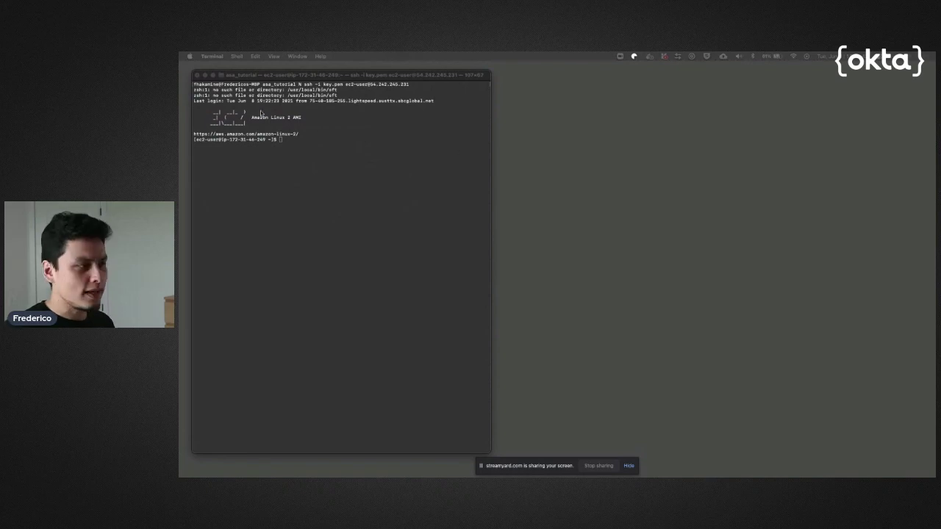
# Move between desktops in Mission Control, ending back on Desktop 1
pyautogui.hotkey('ctrl', 'Up')
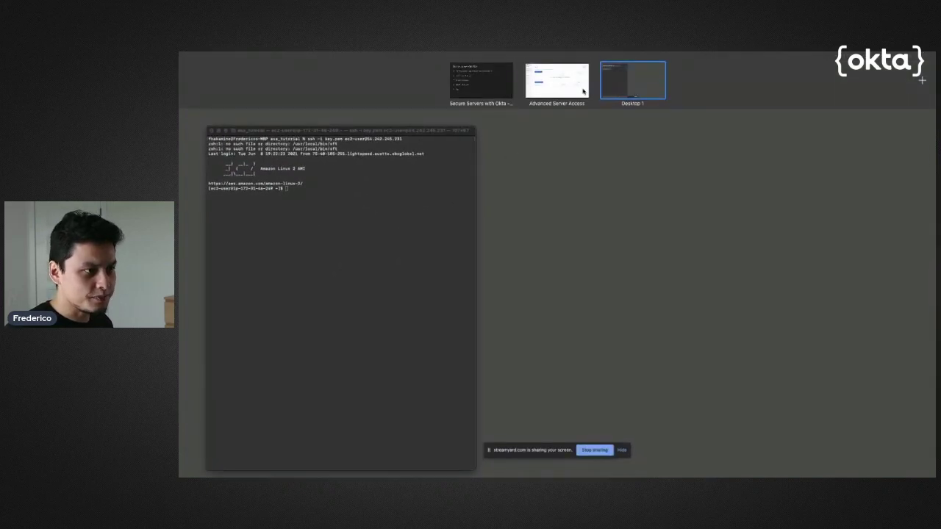
pyautogui.click(527, 67)
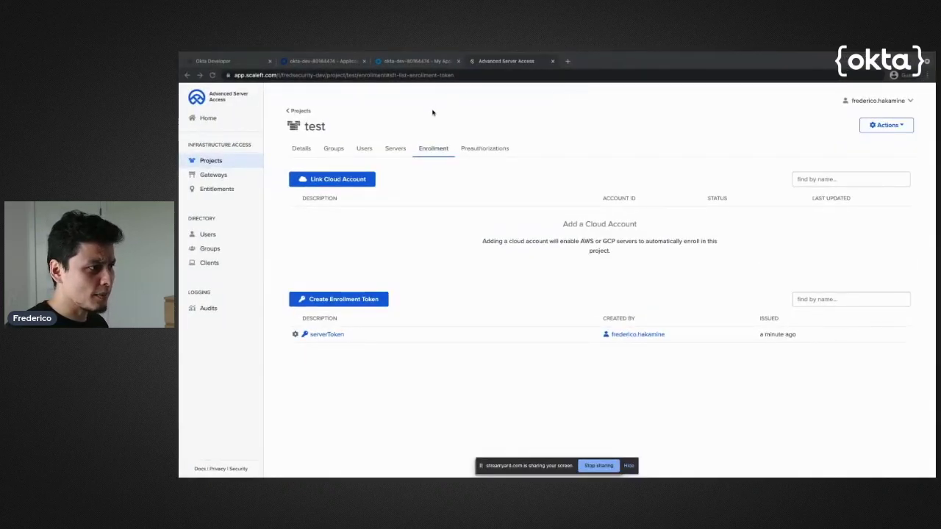
pyautogui.hotkey('ctrl', 'Up')
pyautogui.click(637, 92)
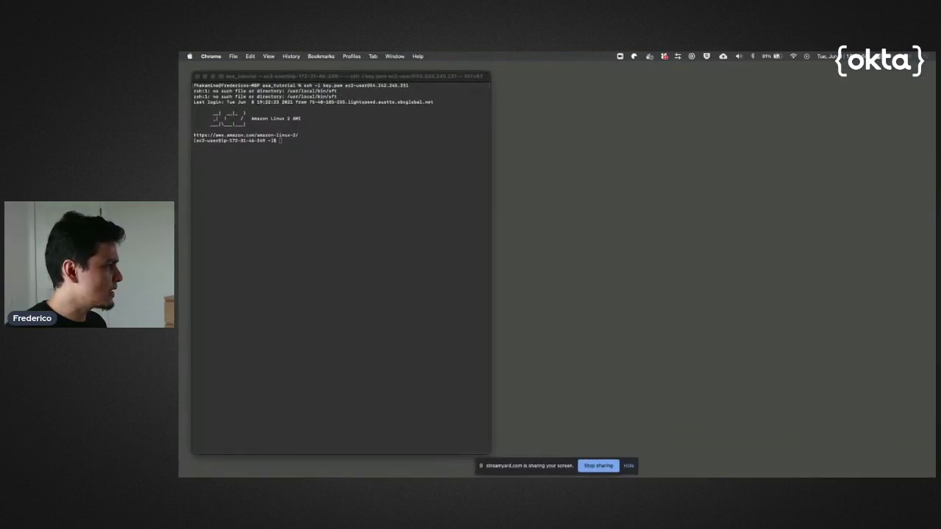
pyautogui.hotkey('ctrl', 'Up')
pyautogui.hotkey('ctrl', 'Up')
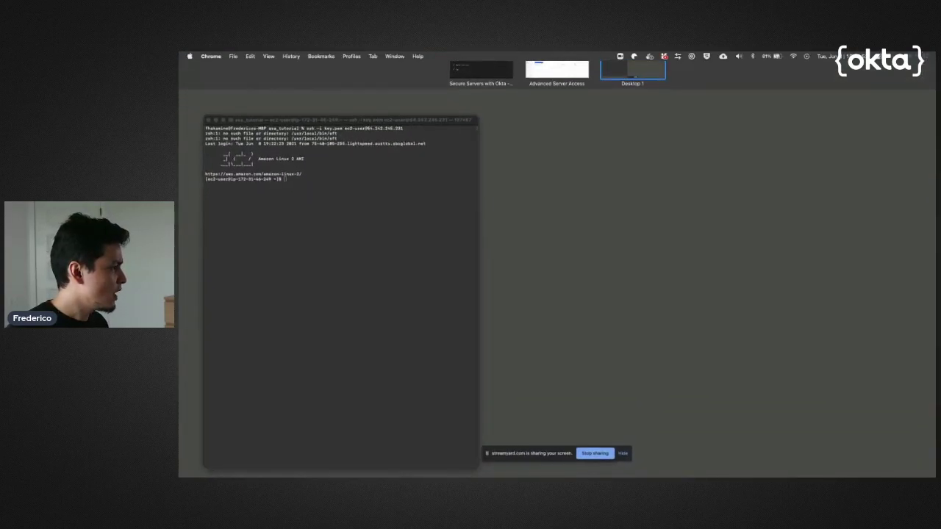
pyautogui.hotkey('ctrl', 'Up')
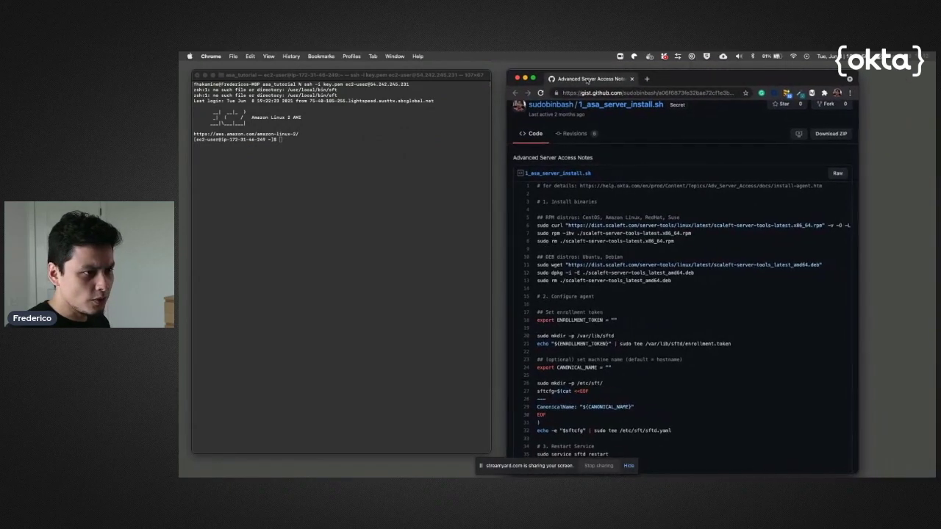
# Install scaleft-server-tools from gist lines 6–8 and confirm sftd is at /usr/sbin/sftd
pyautogui.click(595, 94)
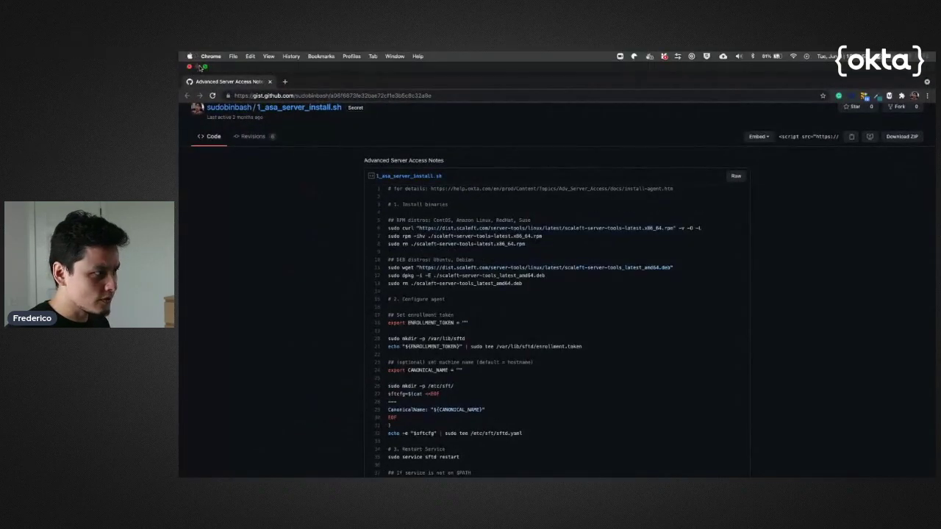
pyautogui.click(205, 67)
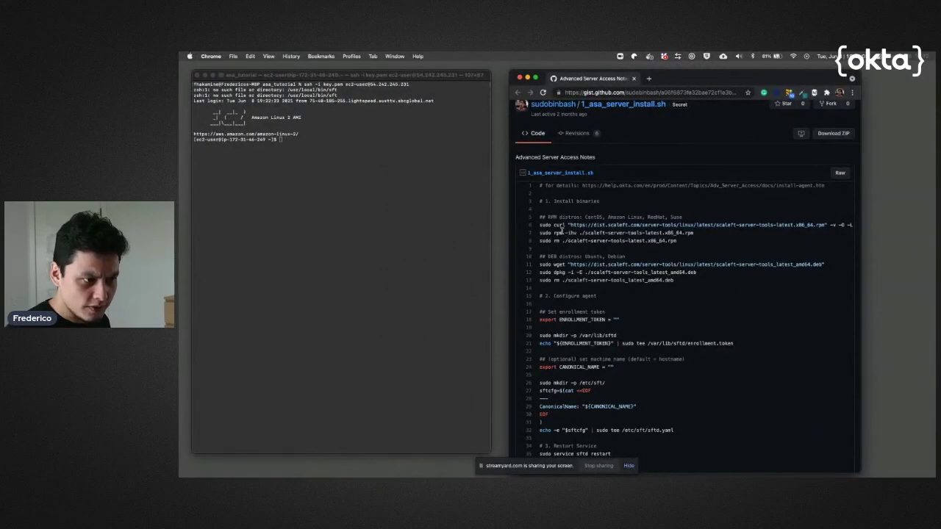
pyautogui.moveTo(540, 225); pyautogui.dragTo(541, 250)
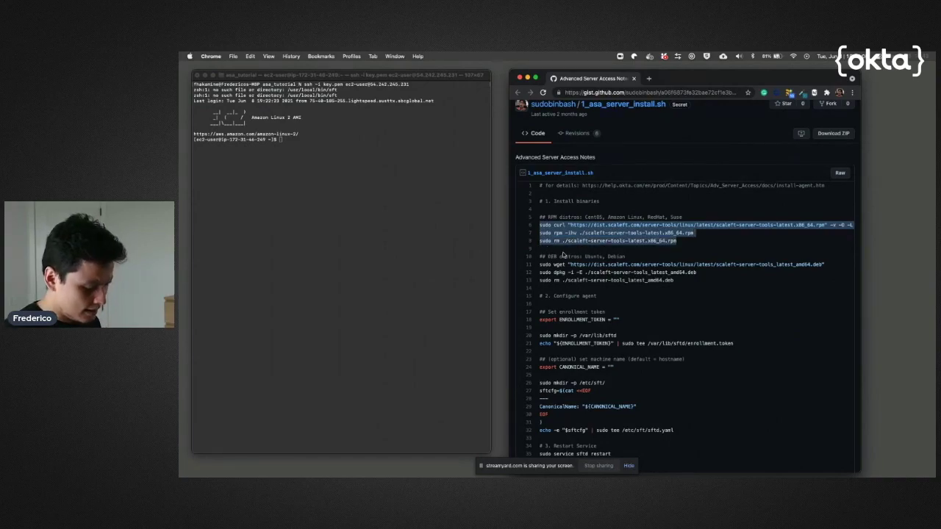
pyautogui.press('super+c')
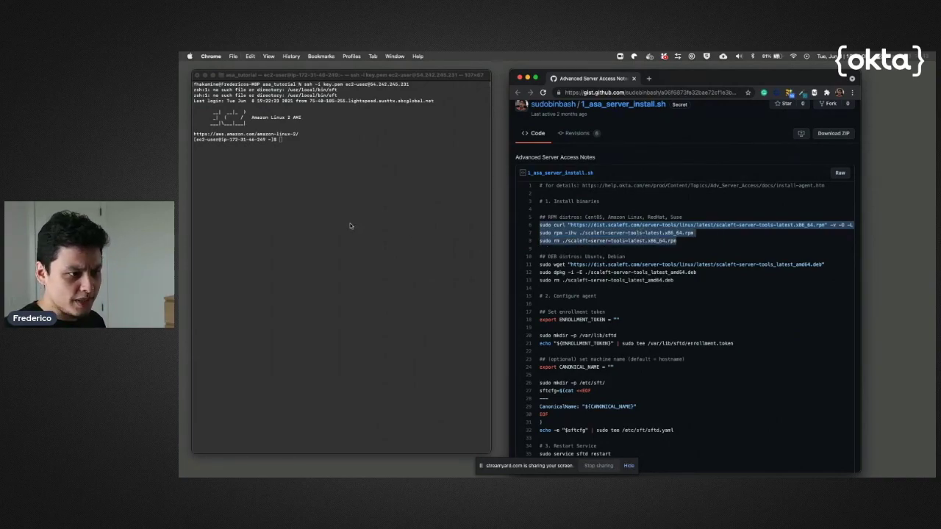
pyautogui.click(351, 225)
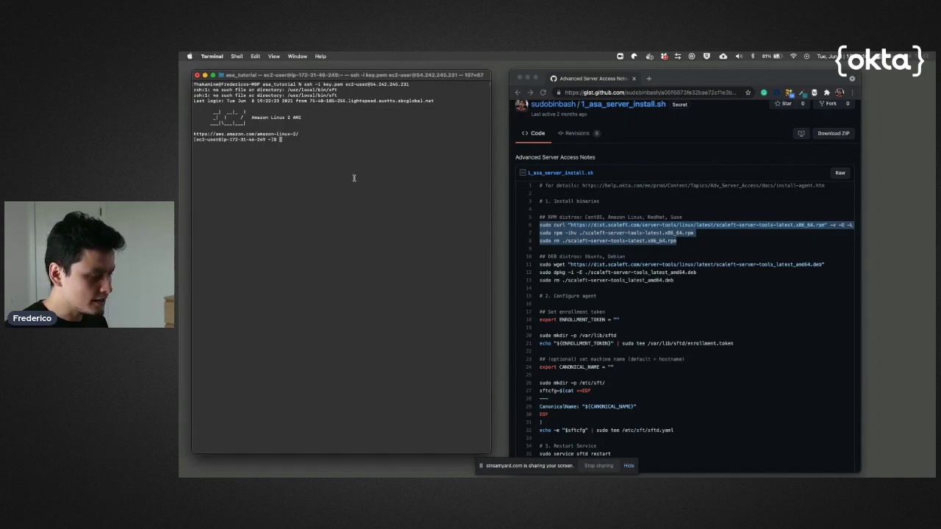
pyautogui.press('super+v')
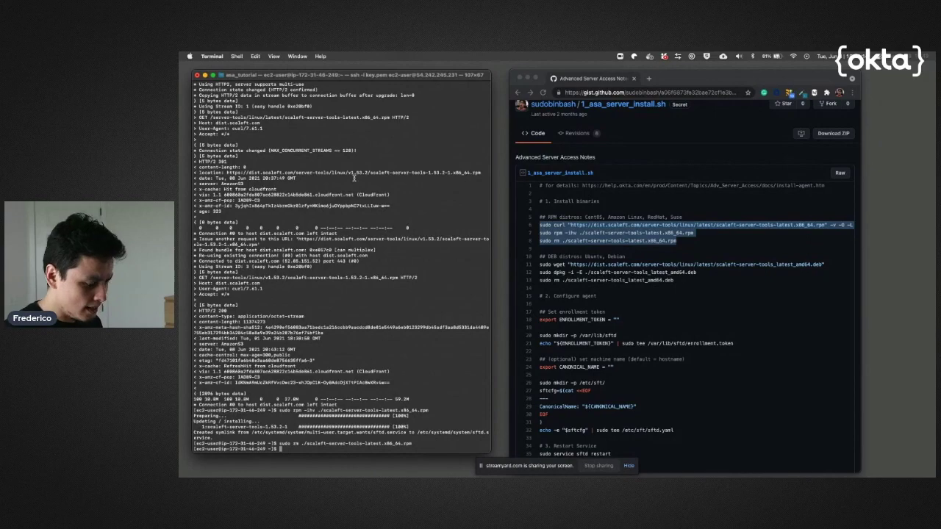
pyautogui.write('which ')
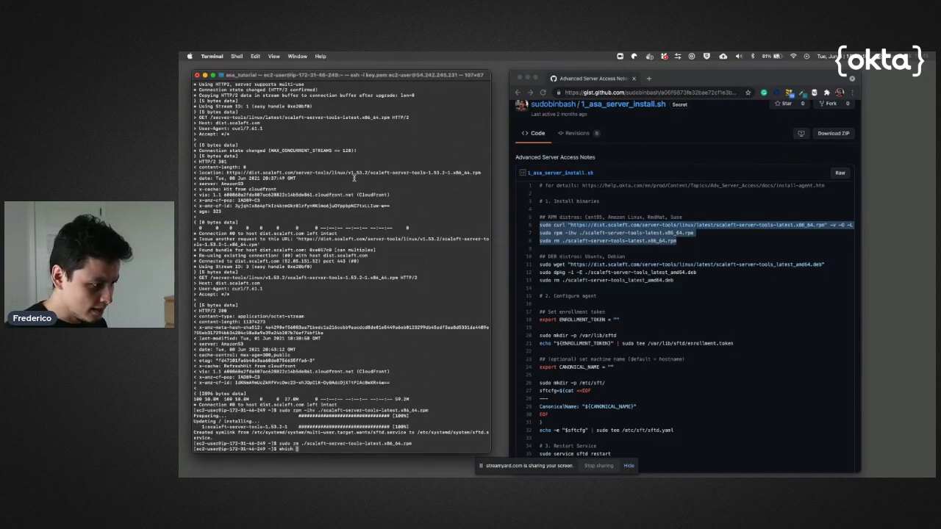
pyautogui.write('sft')
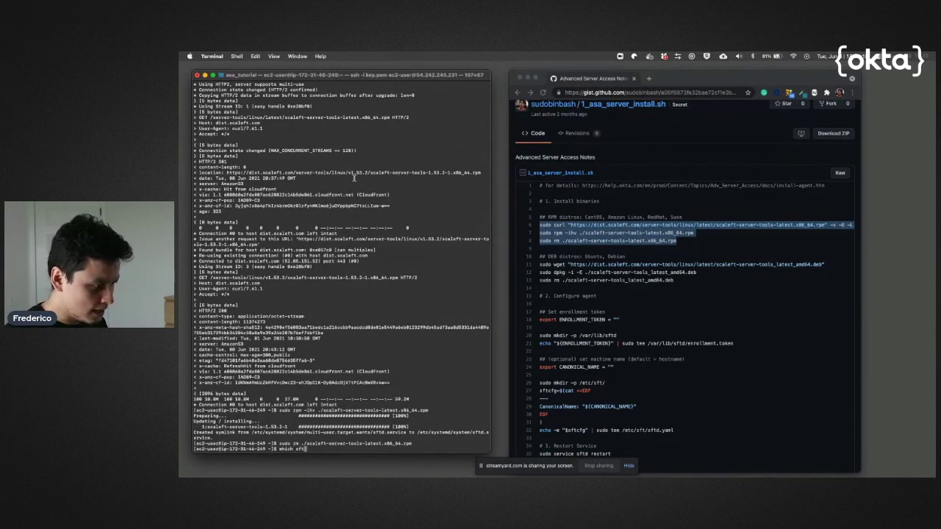
pyautogui.write('d')
pyautogui.press('Return')
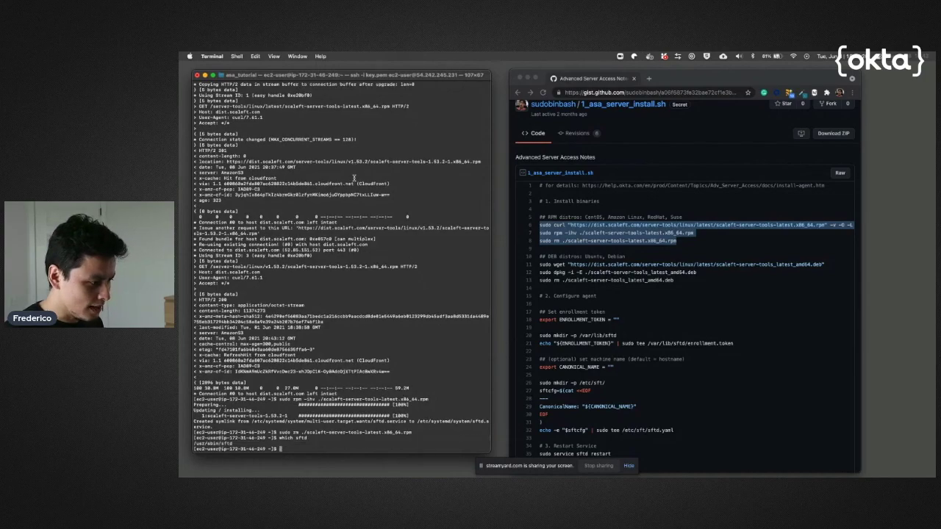
# Paste the export ENROLLMENT_TOKEN line from gist line 18 at the prompt, trimming the spaces
pyautogui.click(653, 298)
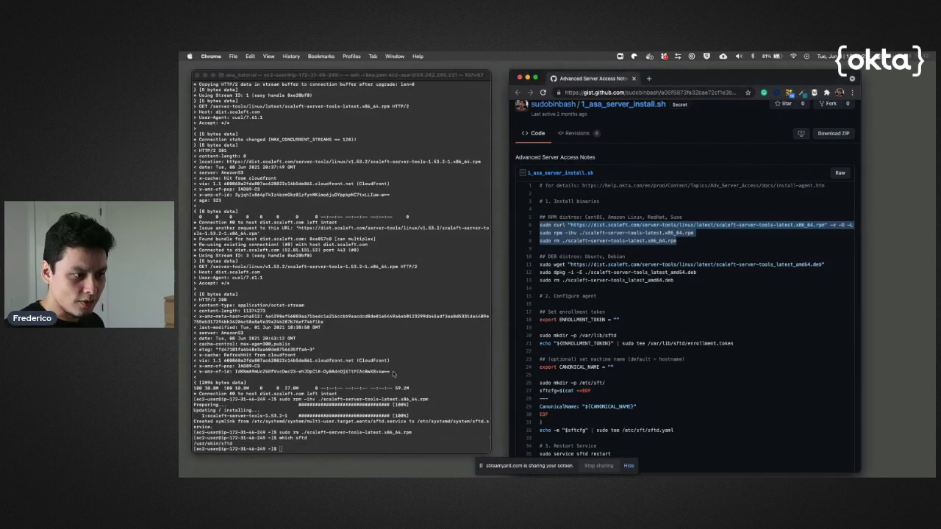
pyautogui.scroll(-2, 609, 325)
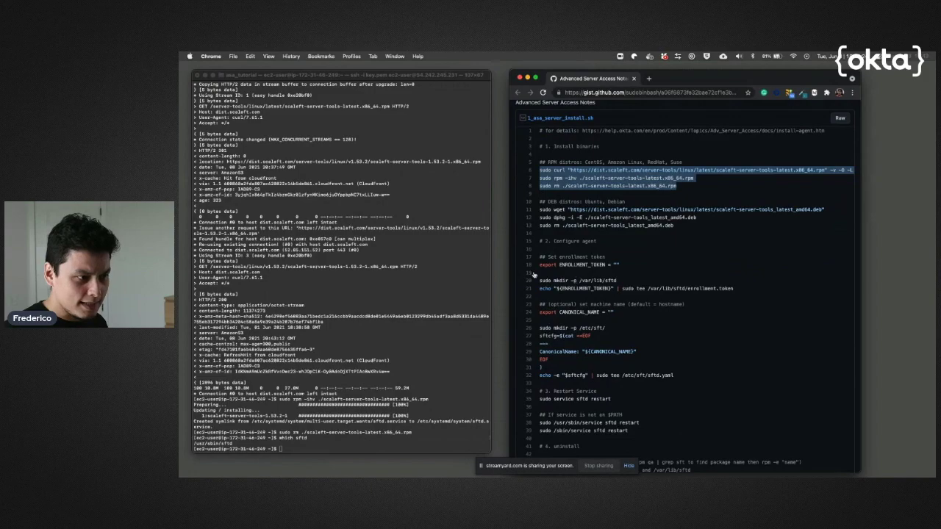
pyautogui.moveTo(539, 265); pyautogui.dragTo(612, 266)
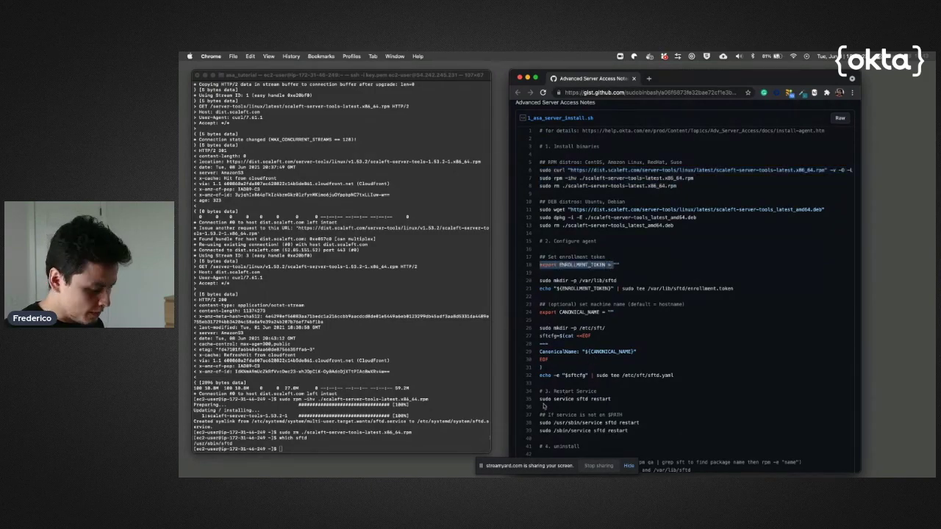
pyautogui.click(353, 450)
pyautogui.press('super+v')
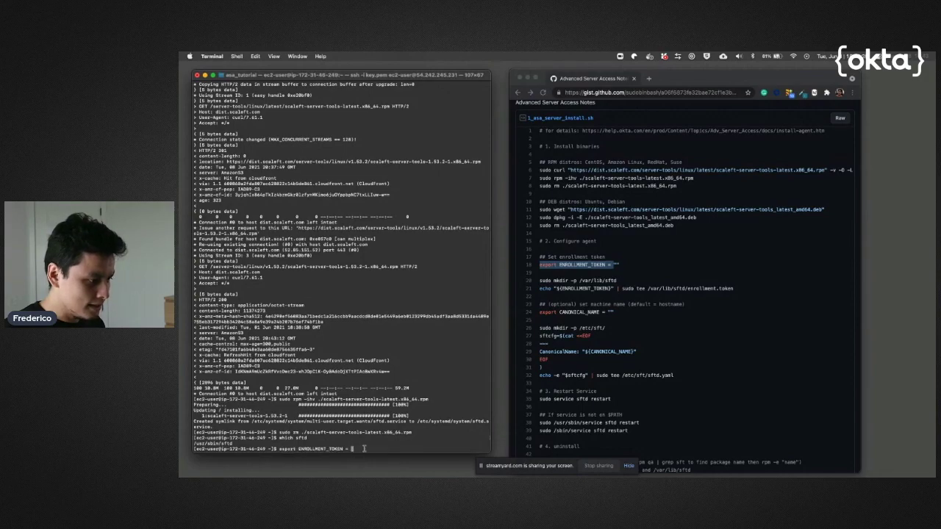
pyautogui.press('BackSpace')
pyautogui.press('BackSpace')
pyautogui.press('BackSpace')
# Export ENROLLMENT_TOKEN set to the pasted server enrollment token in quotes
pyautogui.write('=')
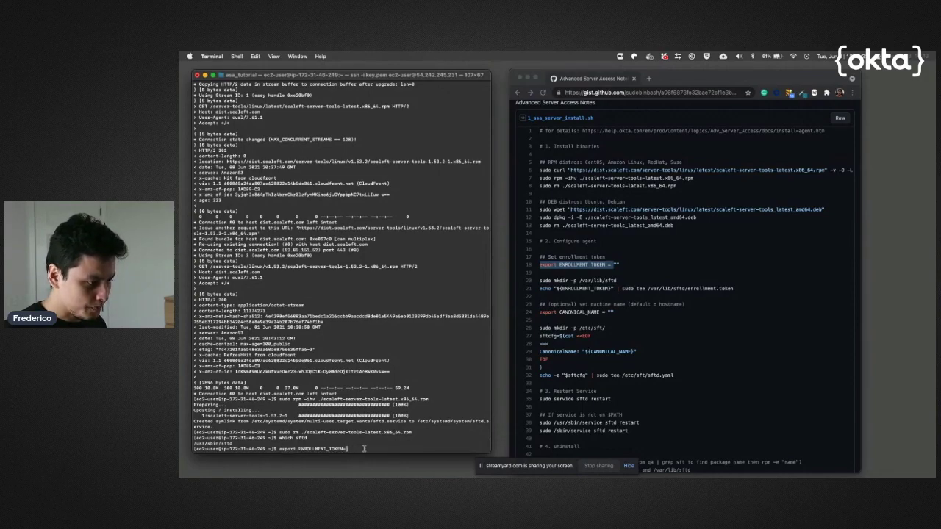
pyautogui.write('"')
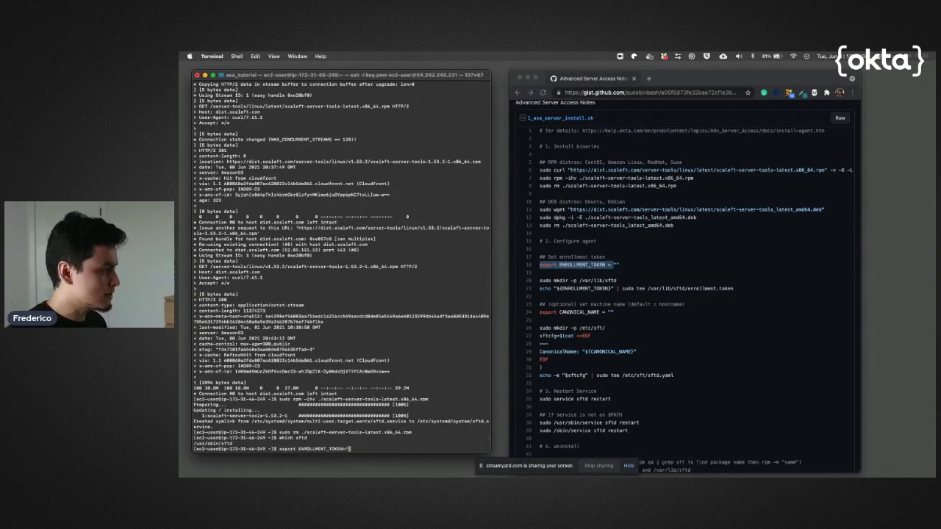
pyautogui.hotkey('ctrl', 'Up')
pyautogui.press('Escape')
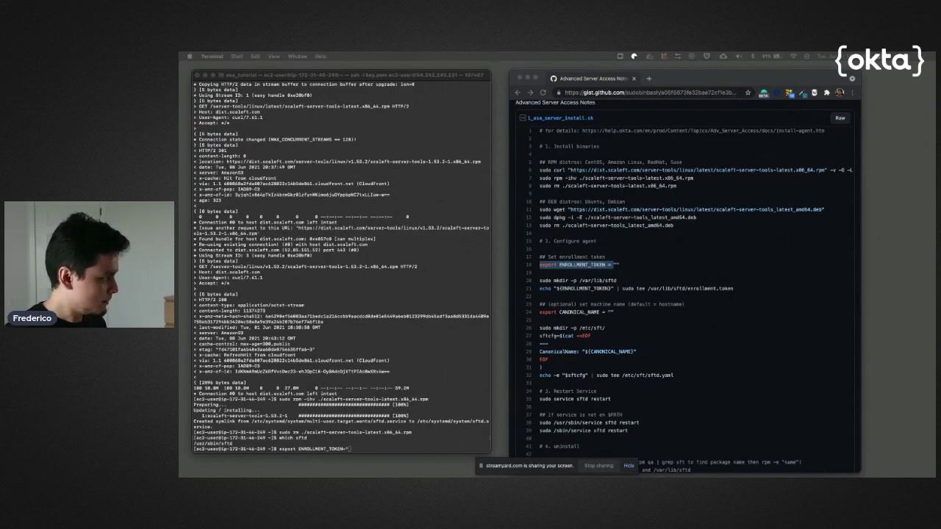
pyautogui.click(371, 448)
pyautogui.press('super+v')
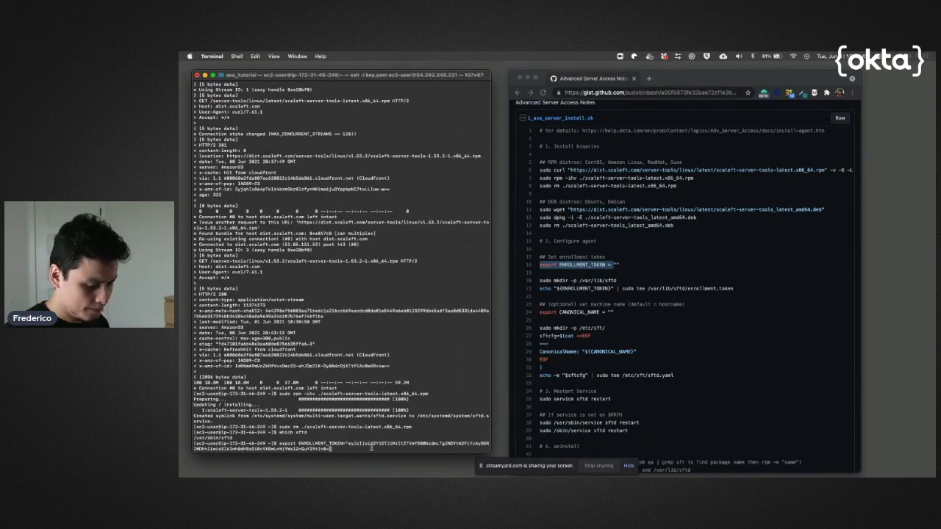
pyautogui.write('"')
pyautogui.press('Return')
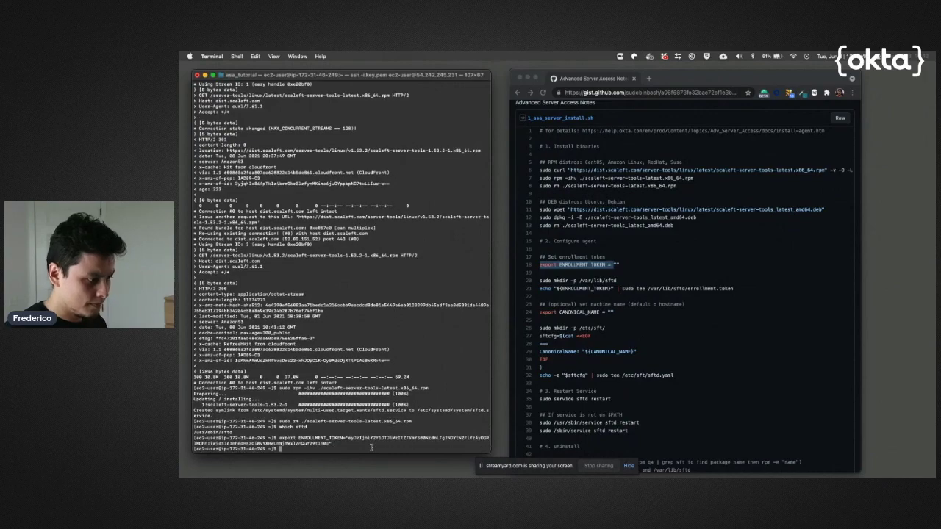
# Run gist lines 20–21 to write the token into /var/lib/sftd/enrollment.token
pyautogui.click(701, 308)
pyautogui.scroll(-3, 702, 308)
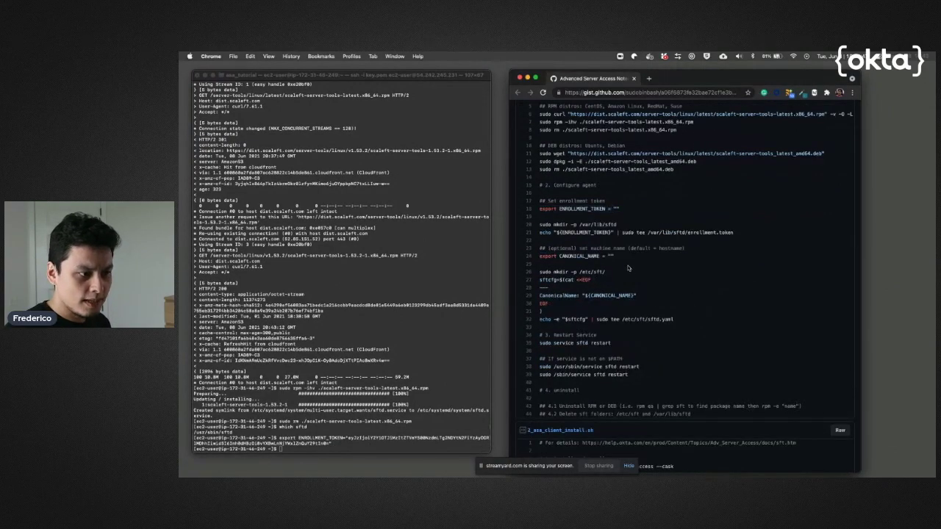
pyautogui.moveTo(539, 226); pyautogui.dragTo(541, 244)
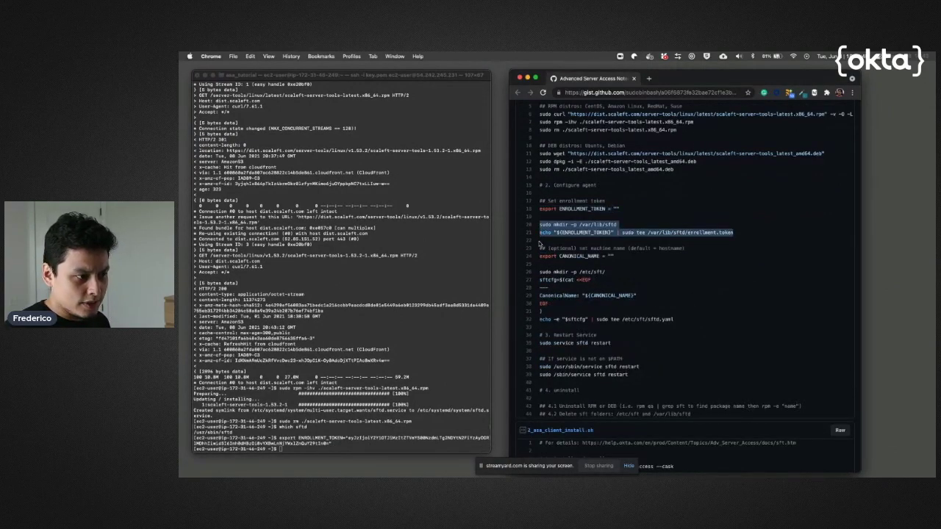
pyautogui.click(434, 425)
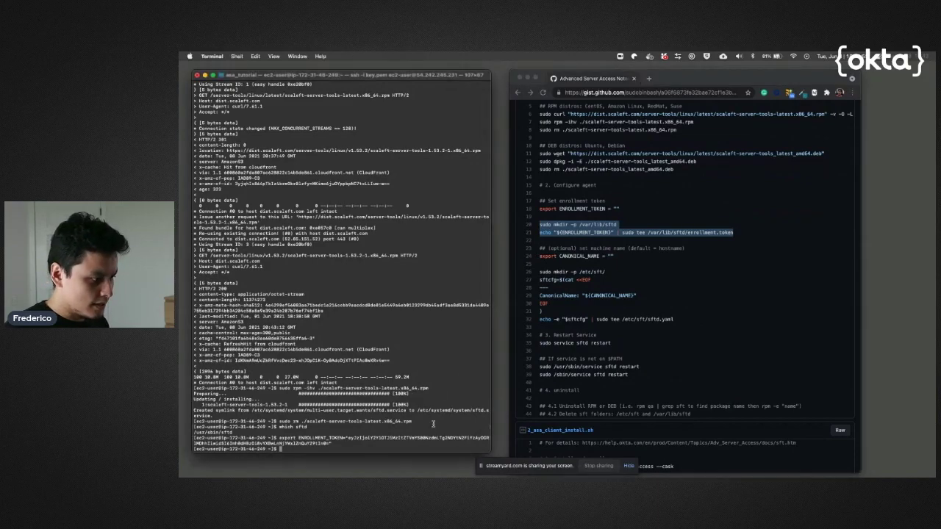
pyautogui.press('super+v')
pyautogui.press('Return')
pyautogui.press('Return')
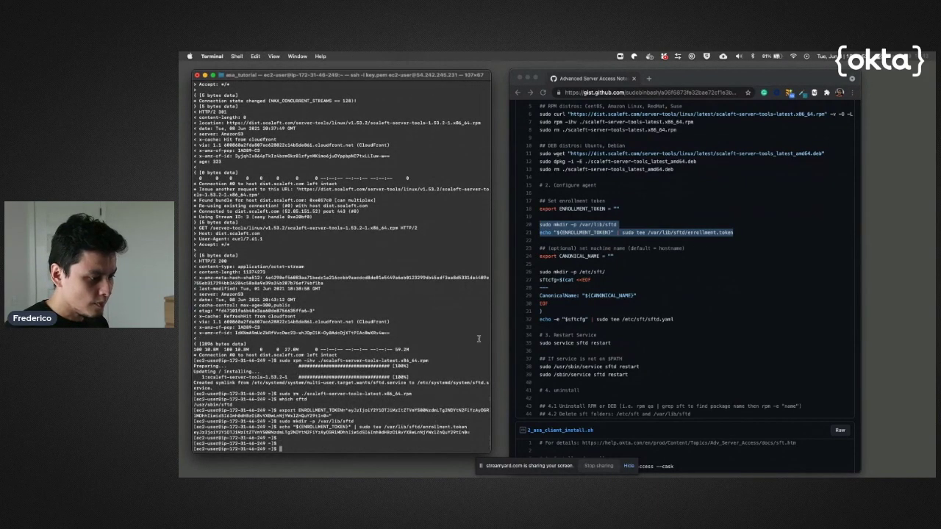
# Select the export CANONICAL_NAME line in the install notes
pyautogui.click(620, 269)
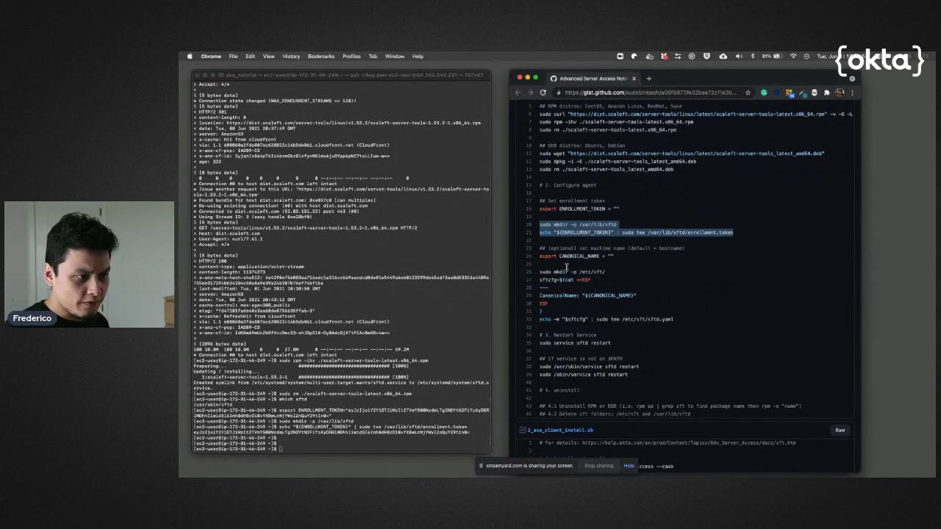
pyautogui.click(542, 257)
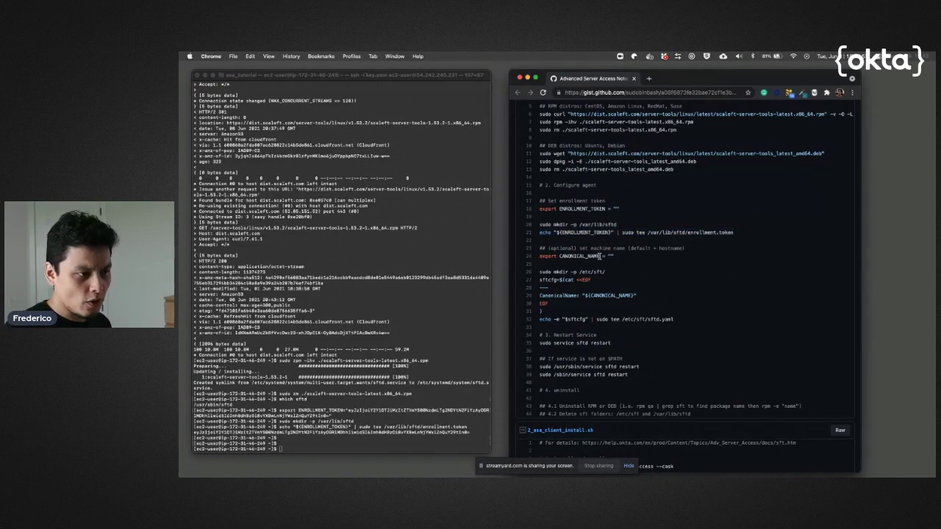
pyautogui.moveTo(547, 262); pyautogui.dragTo(539, 259)
# Export CANONICAL_NAME set to "nginx1" on the server
pyautogui.press('super+c')
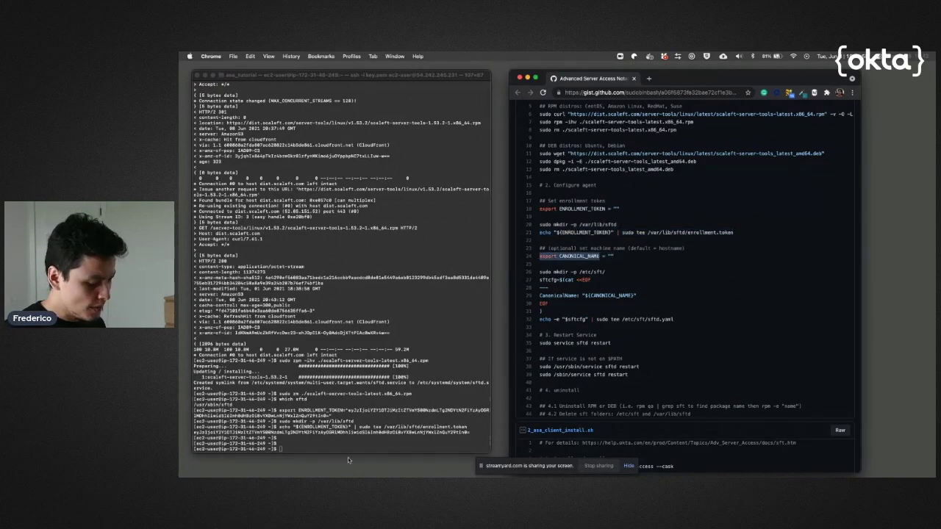
pyautogui.click(364, 442)
pyautogui.press('super+v')
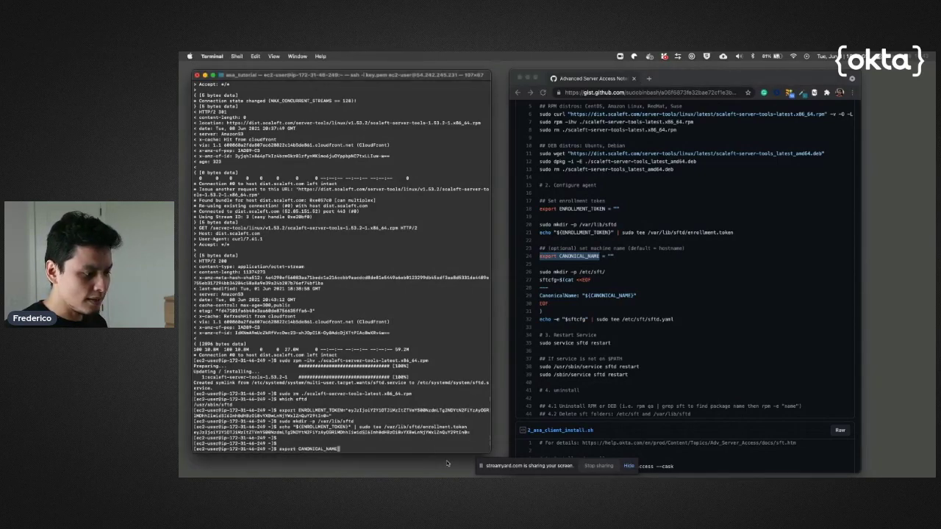
pyautogui.write('=')
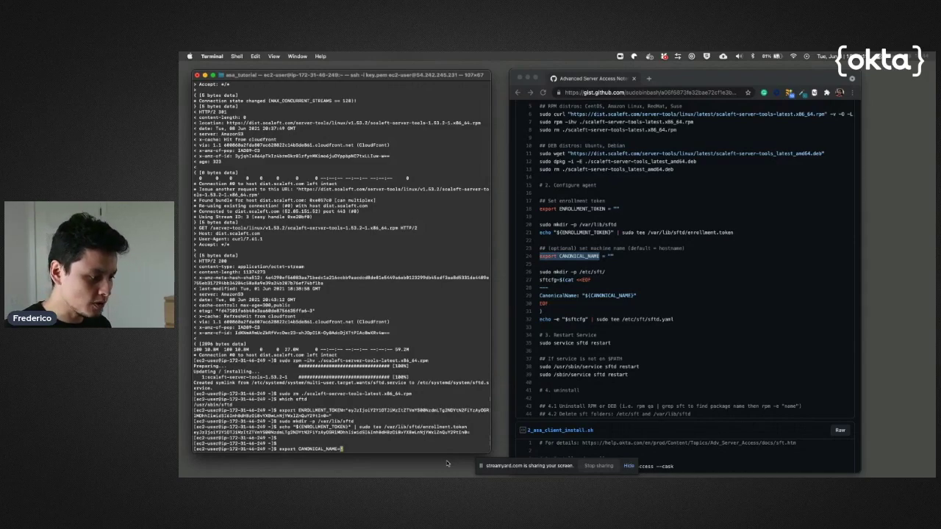
pyautogui.write('"')
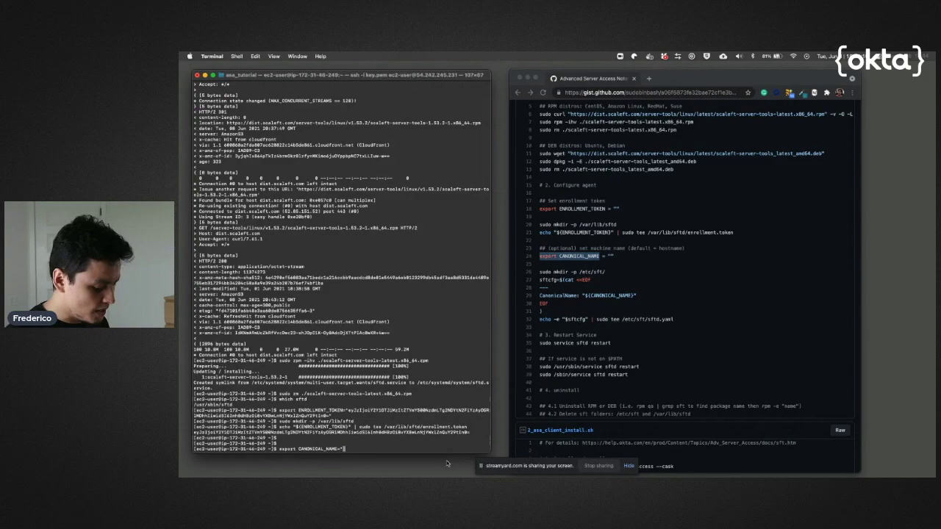
pyautogui.write('agis')
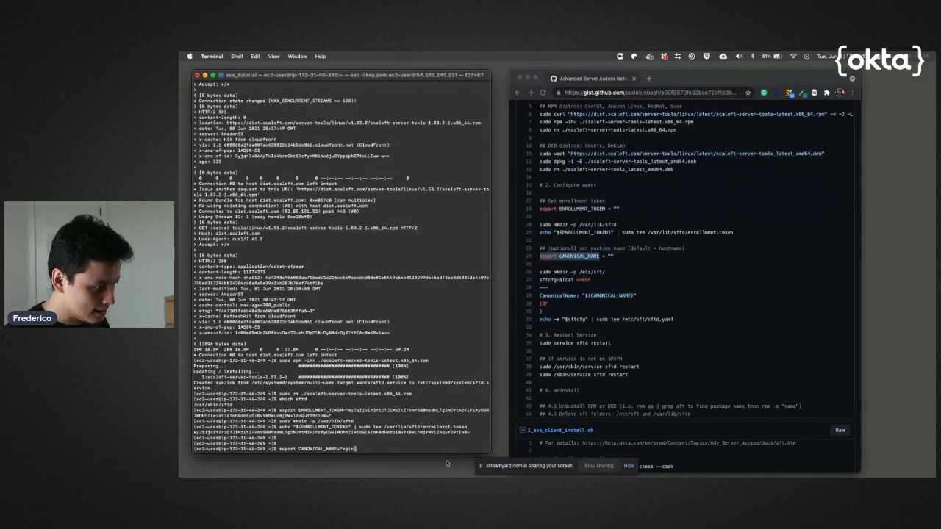
pyautogui.write('x1"')
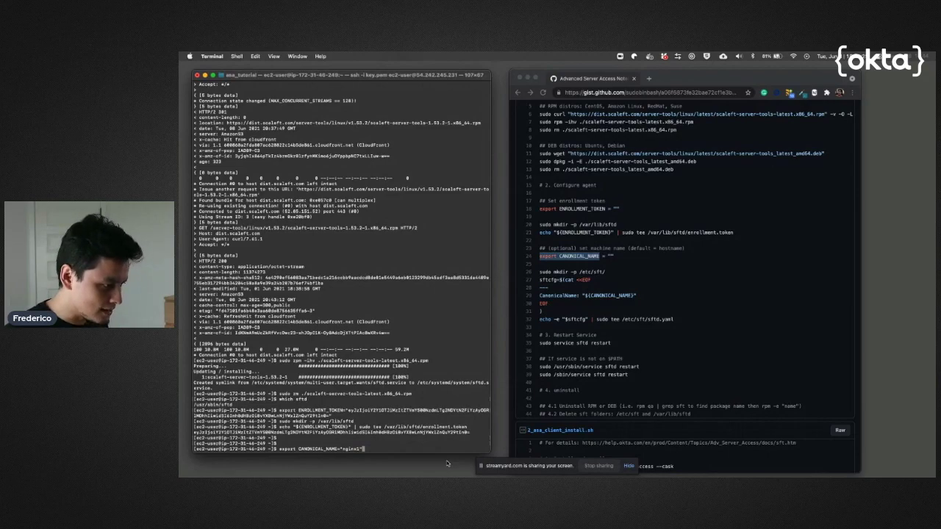
pyautogui.press('Return')
# Run the sftd.yaml heredoc block to set CanonicalName in /etc/sft/sftd.yaml
pyautogui.click(666, 323)
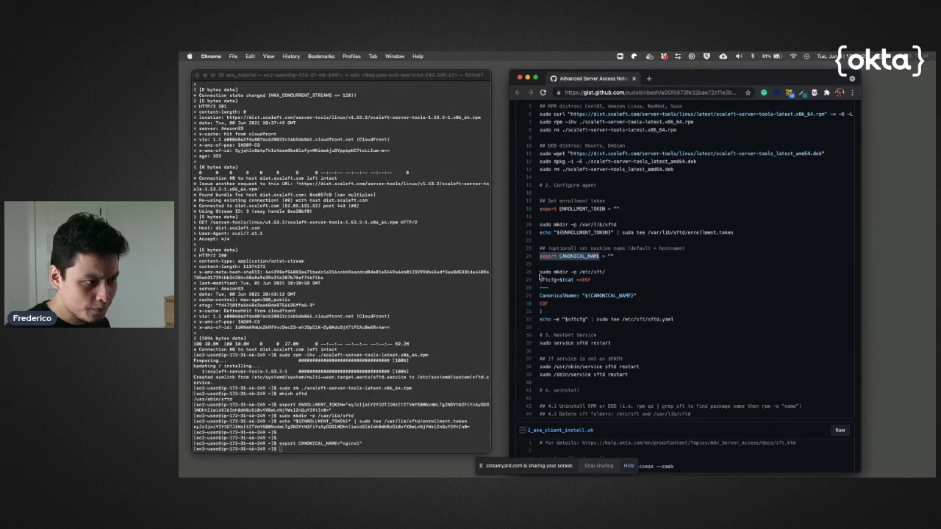
pyautogui.moveTo(539, 271); pyautogui.dragTo(543, 331)
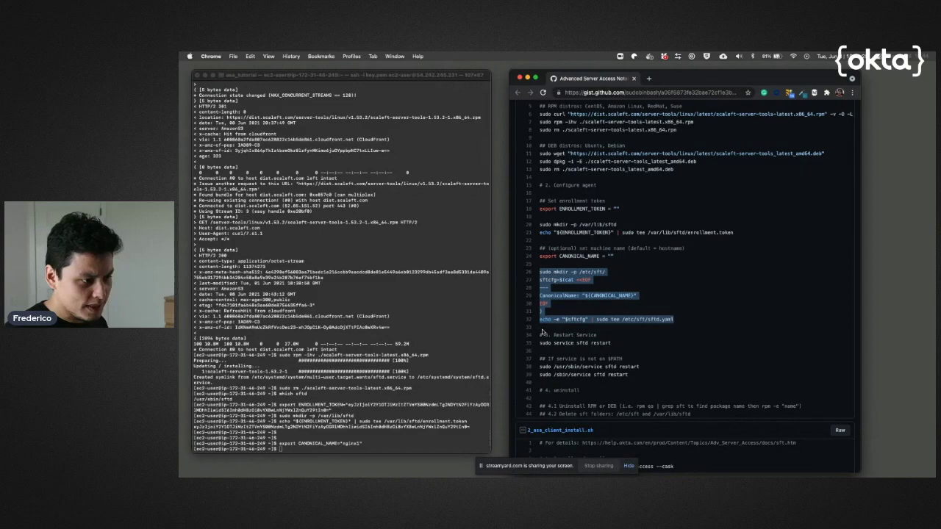
pyautogui.press('super+c')
pyautogui.click(389, 440)
pyautogui.press('super+v')
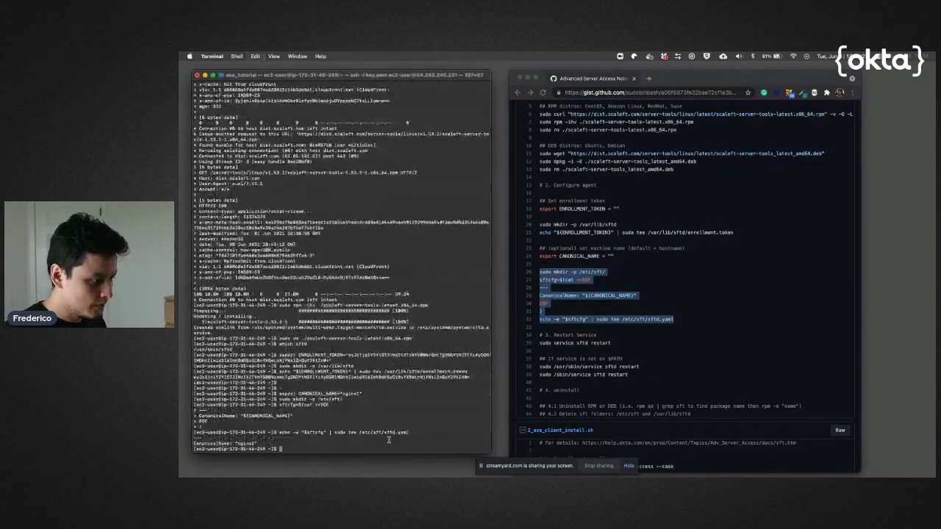
pyautogui.press('Return')
pyautogui.press('Return')
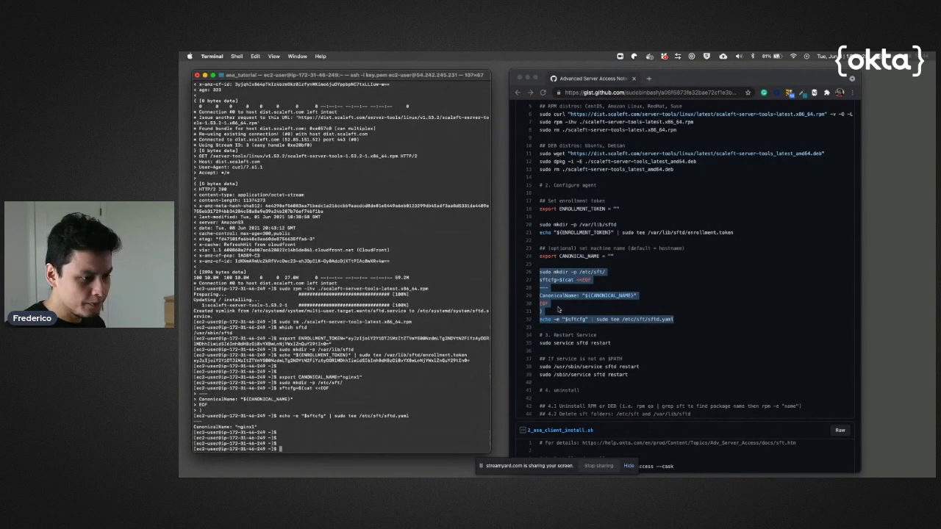
# Run sudo service sftd restart so the server enrolls in the project
pyautogui.press('super+Tab')
pyautogui.scroll(-2, 548, 335)
pyautogui.click(545, 323)
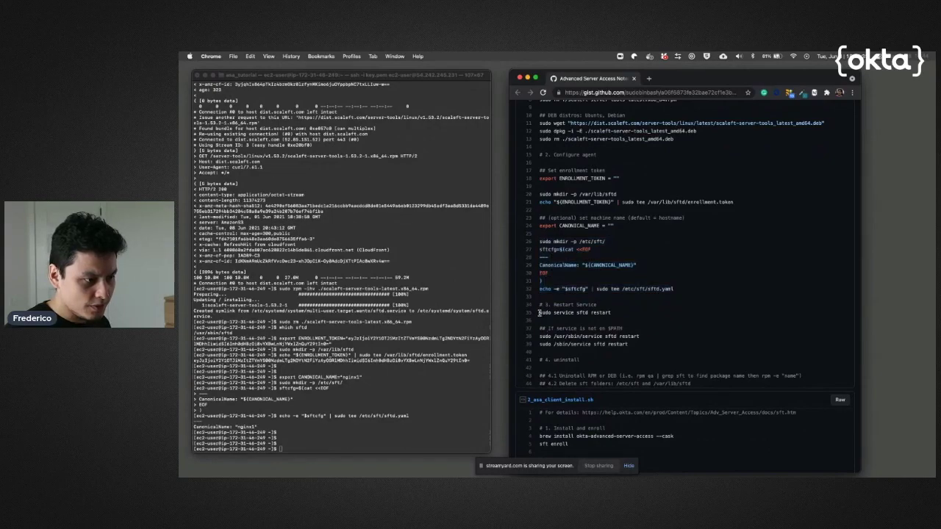
pyautogui.moveTo(539, 312); pyautogui.dragTo(557, 320)
pyautogui.press('super+c')
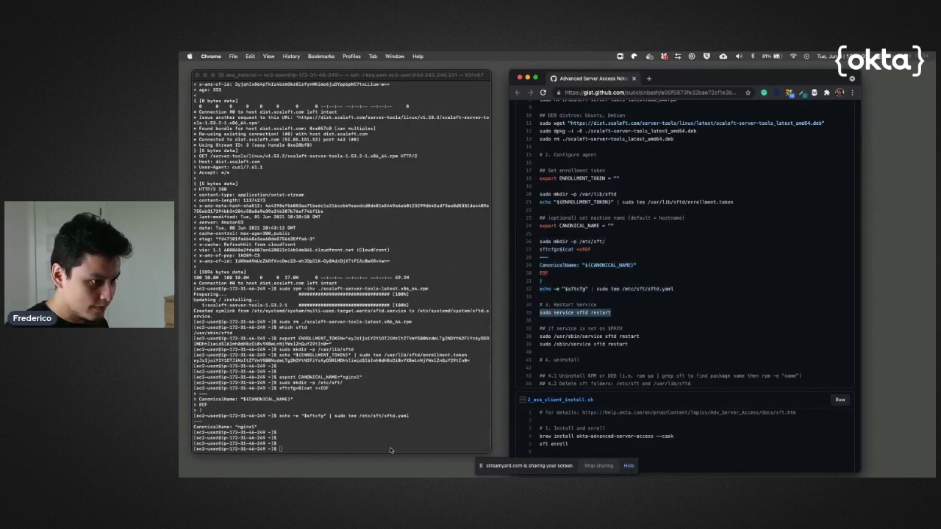
pyautogui.click(334, 441)
pyautogui.press('super+v')
pyautogui.press('Return')
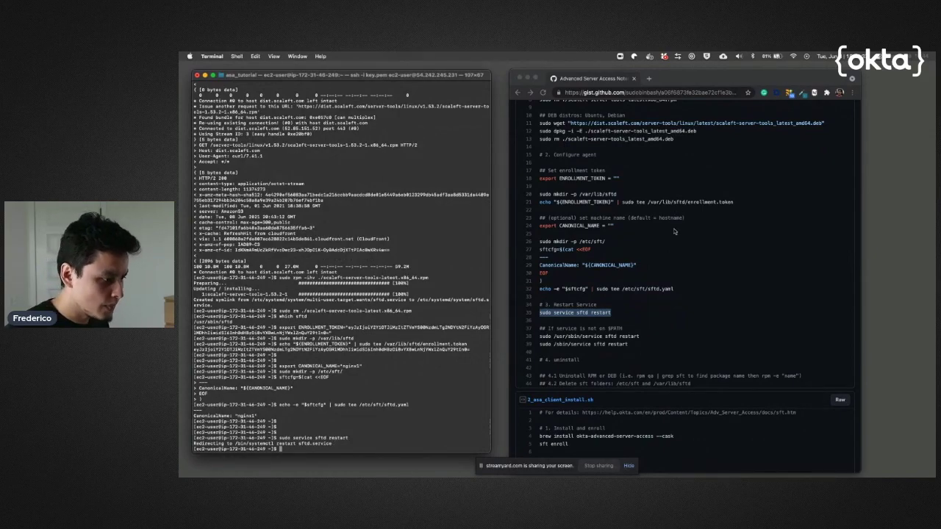
pyautogui.hotkey('ctrl', 'Up')
pyautogui.click(557, 78)
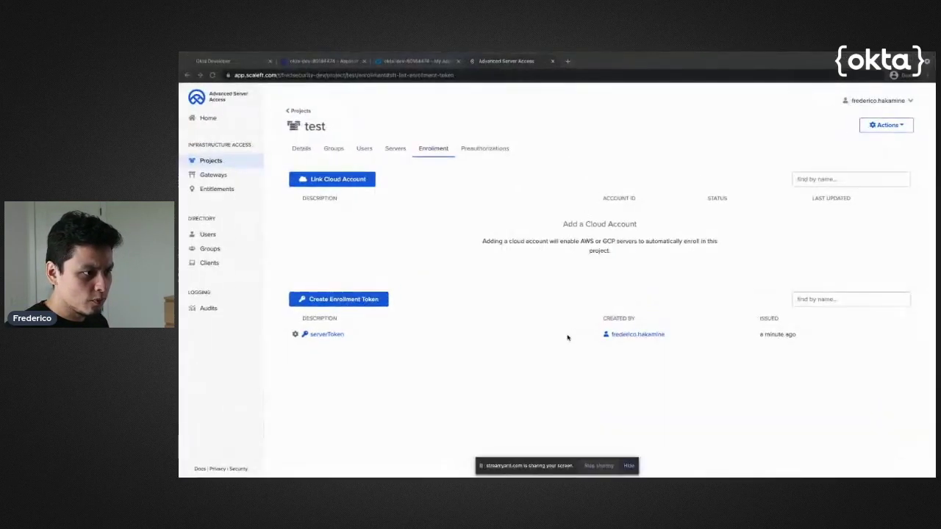
# Check Audits and verify nginx1 under the test project's Servers, then view its Groups
pyautogui.click(208, 308)
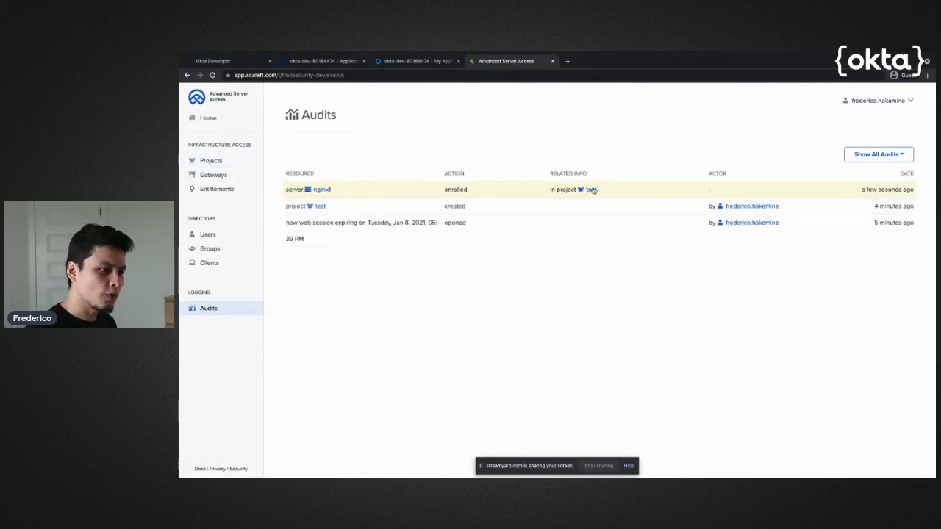
pyautogui.click(211, 160)
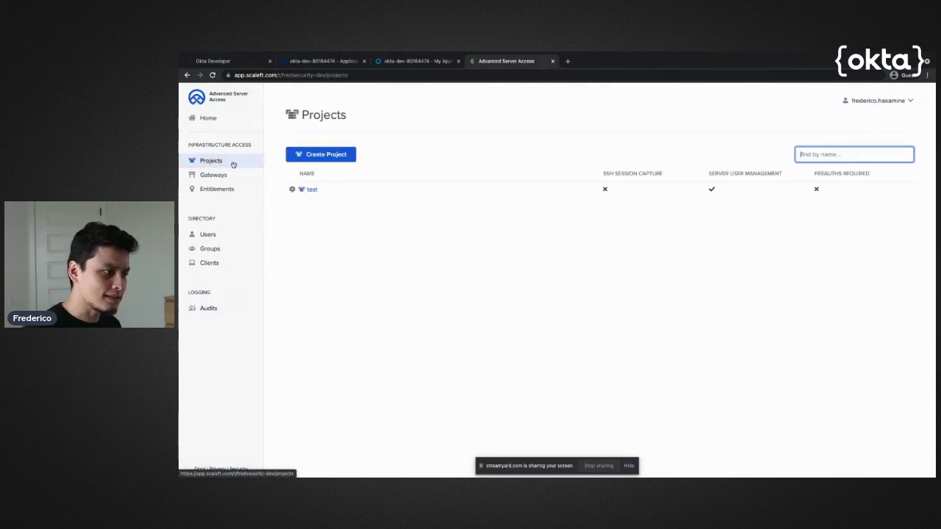
pyautogui.click(312, 190)
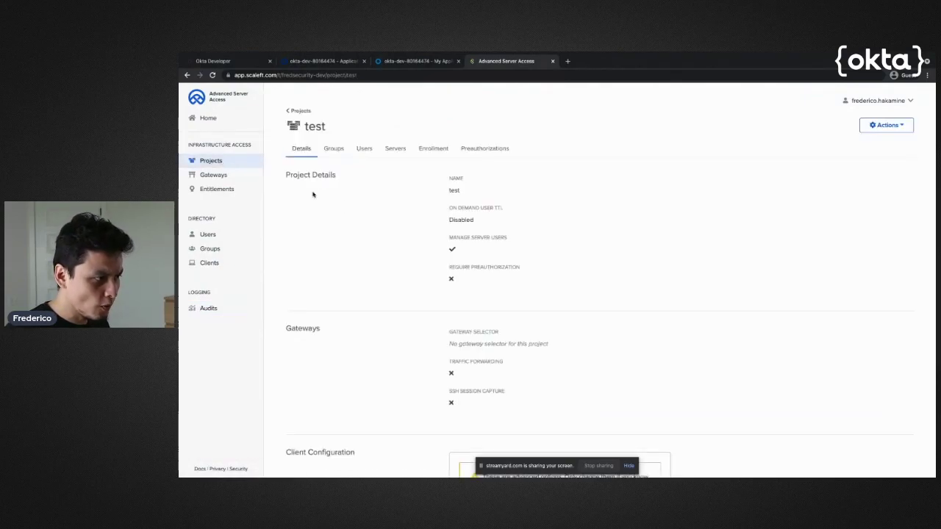
pyautogui.click(396, 150)
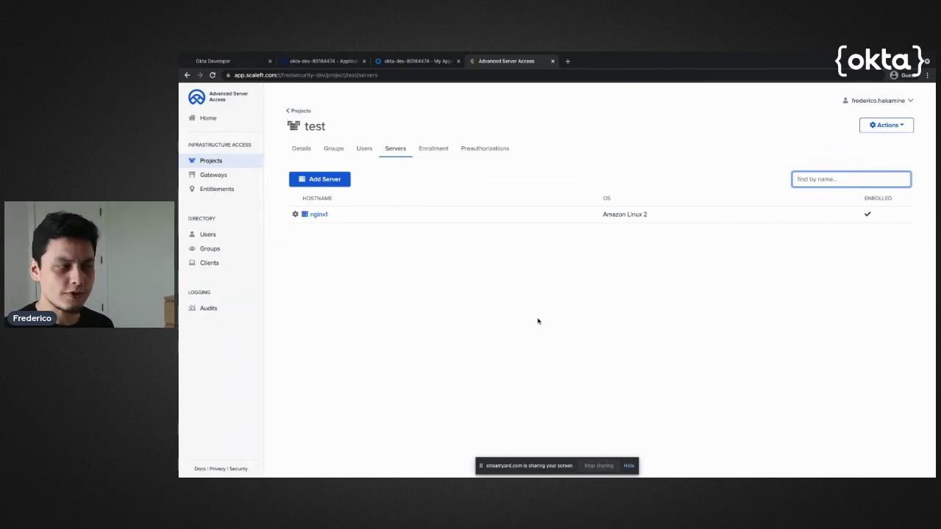
pyautogui.click(335, 150)
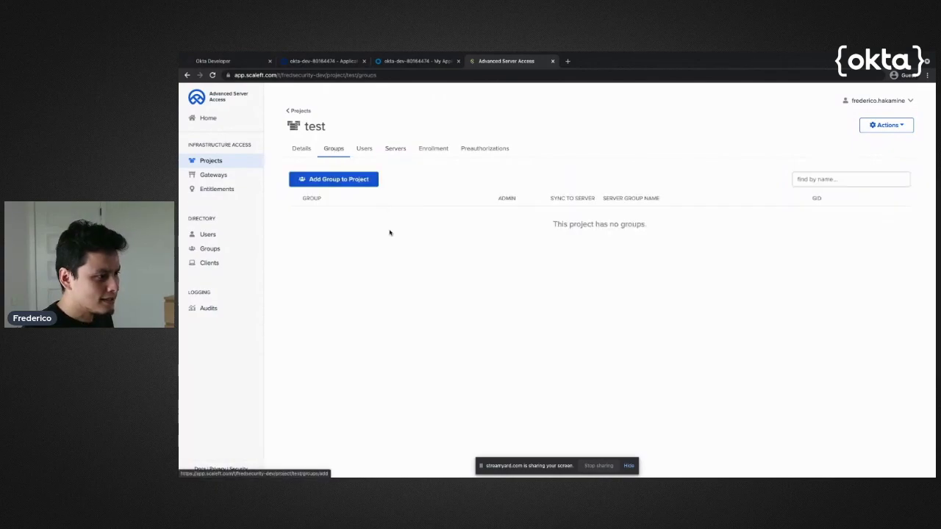
# Add the everyone group to the test project with Admin permission and Sync group to servers enabled
pyautogui.click(346, 180)
pyautogui.click(343, 210)
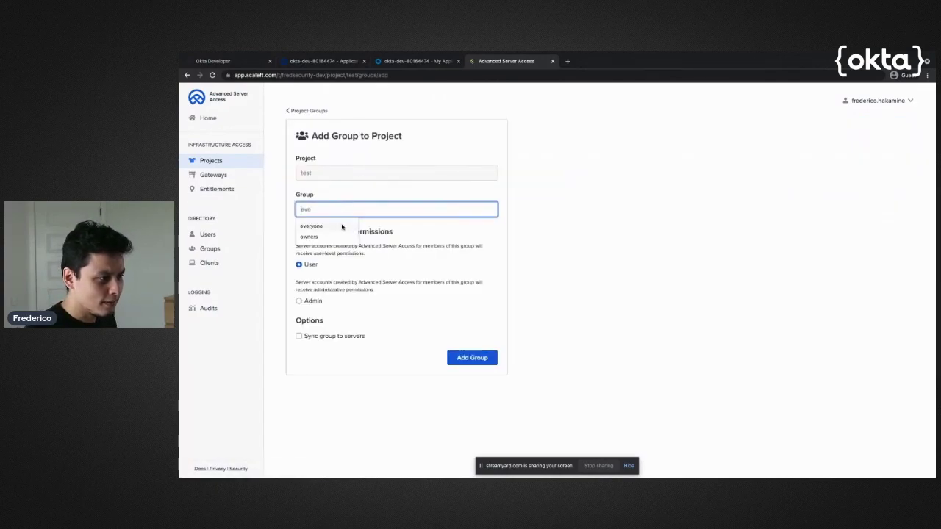
pyautogui.click(342, 227)
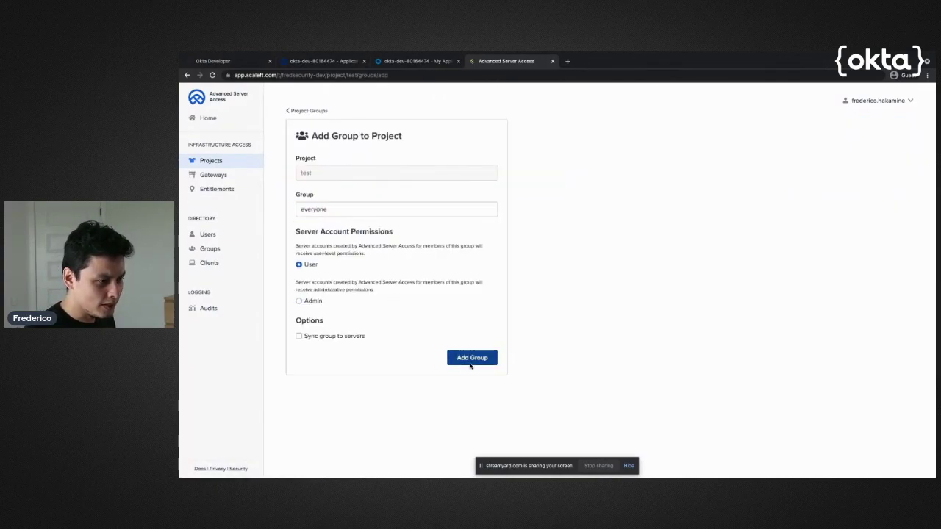
pyautogui.click(299, 300)
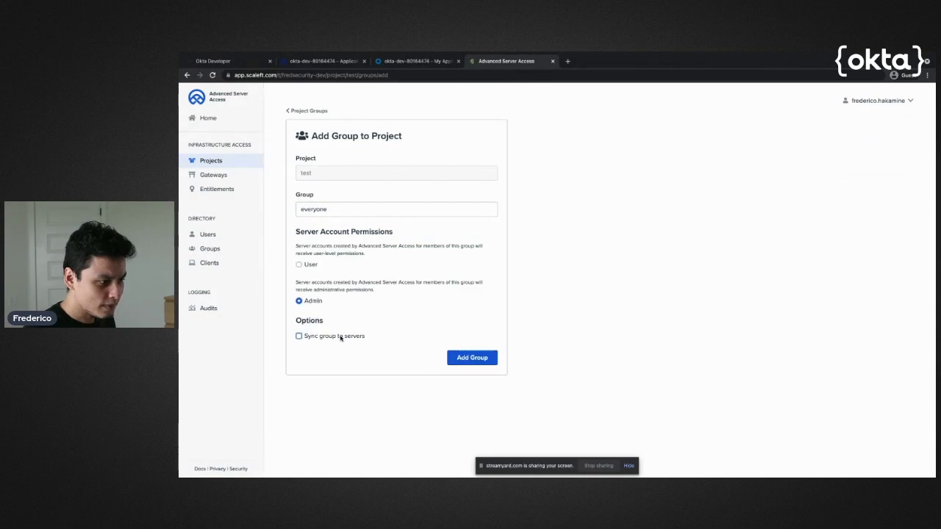
pyautogui.click(340, 338)
pyautogui.click(467, 361)
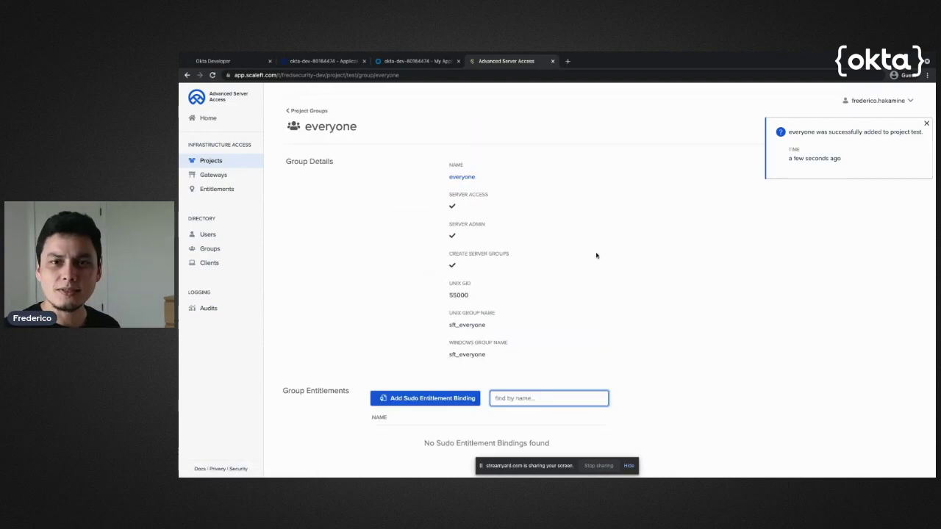
pyautogui.click(217, 239)
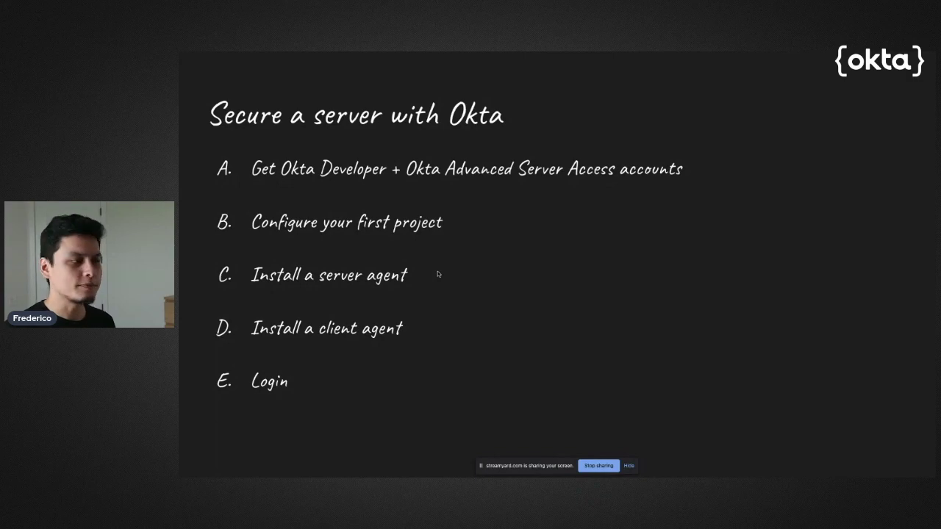
# Exit the SSH session, clear the terminal with Cmd+K, and hide the gist browser window
pyautogui.hotkey('ctrl', 'Up')
pyautogui.click(401, 395)
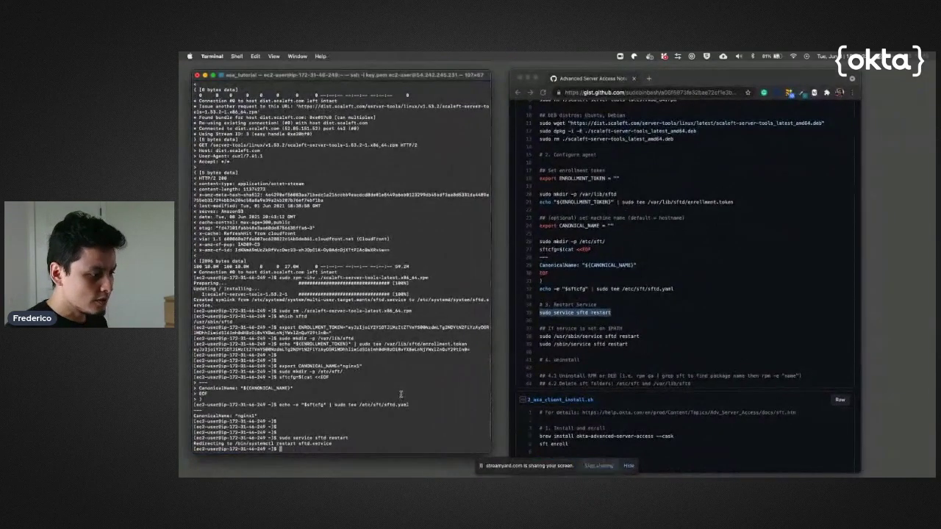
pyautogui.write('exit')
pyautogui.press('Return')
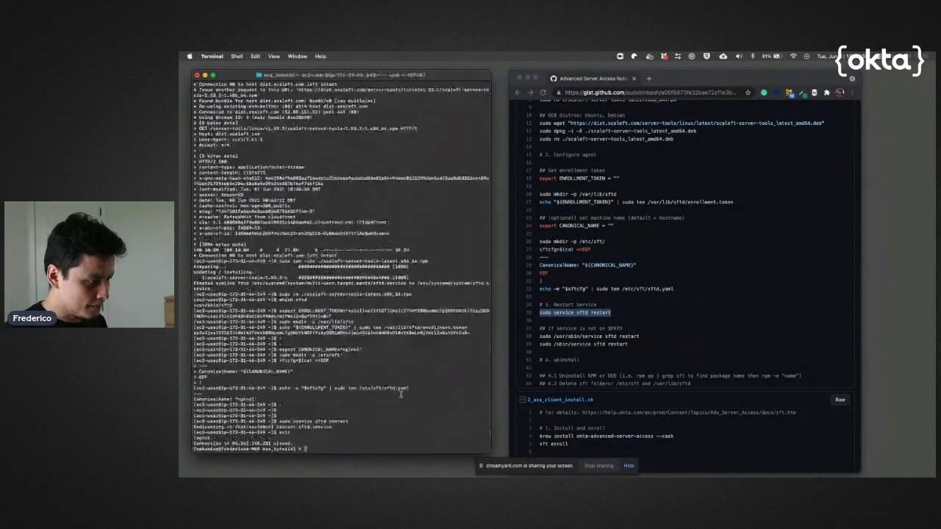
pyautogui.press('super+k')
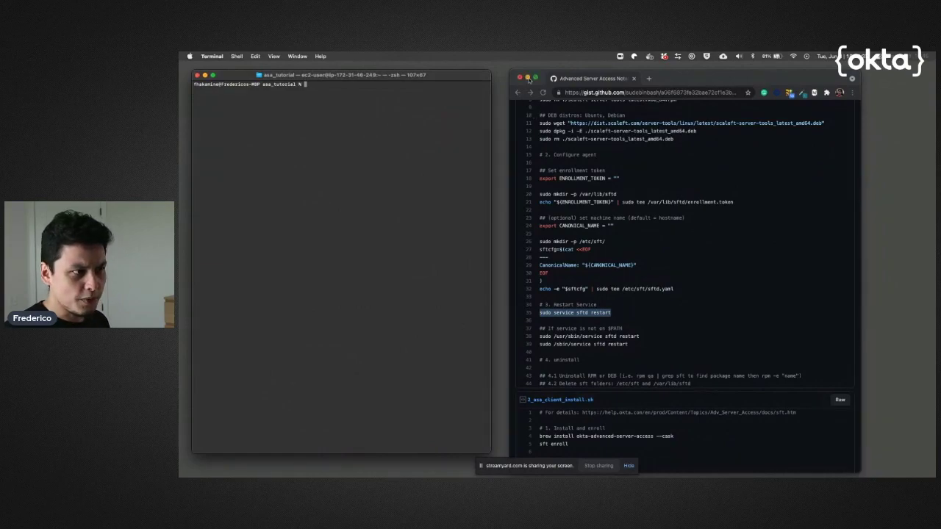
pyautogui.click(528, 78)
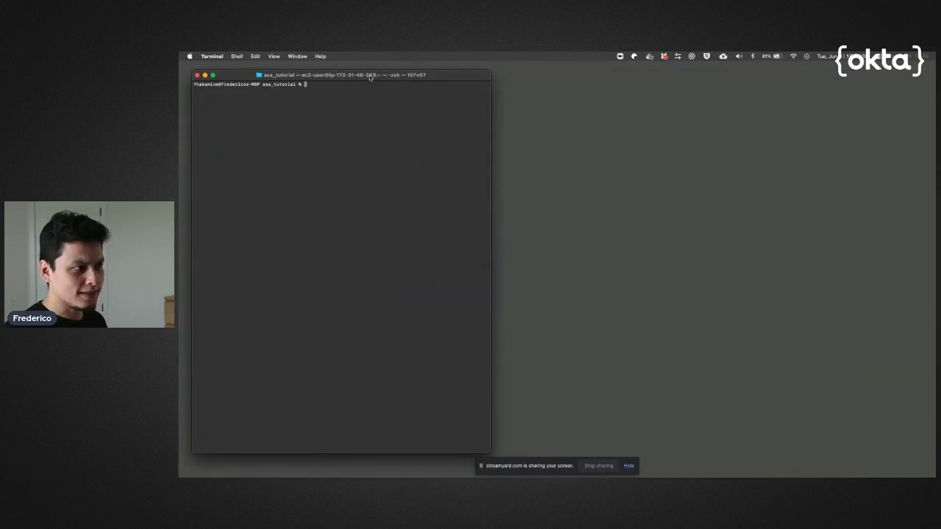
pyautogui.moveTo(371, 78); pyautogui.dragTo(386, 73)
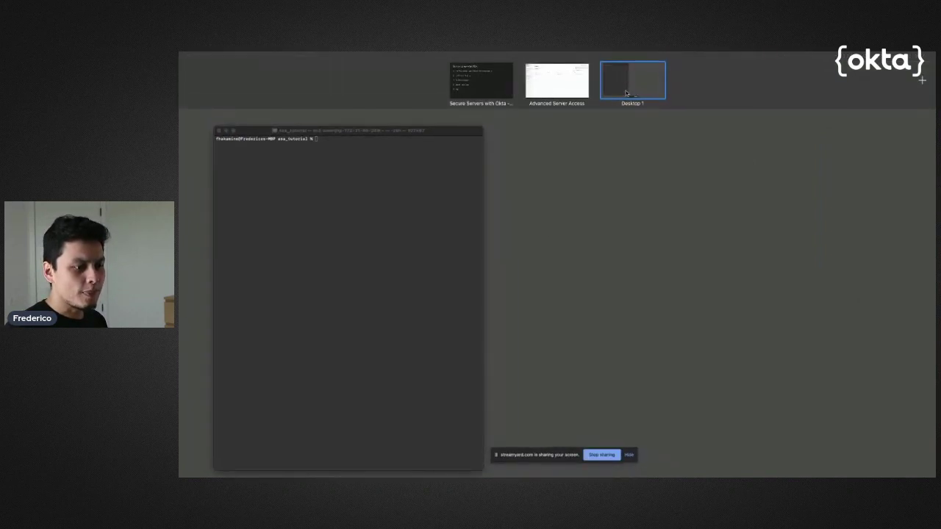
# Leave the desktop overview and drag the screen-sharing notice away from the Dock
pyautogui.click(674, 323)
pyautogui.moveTo(647, 470)
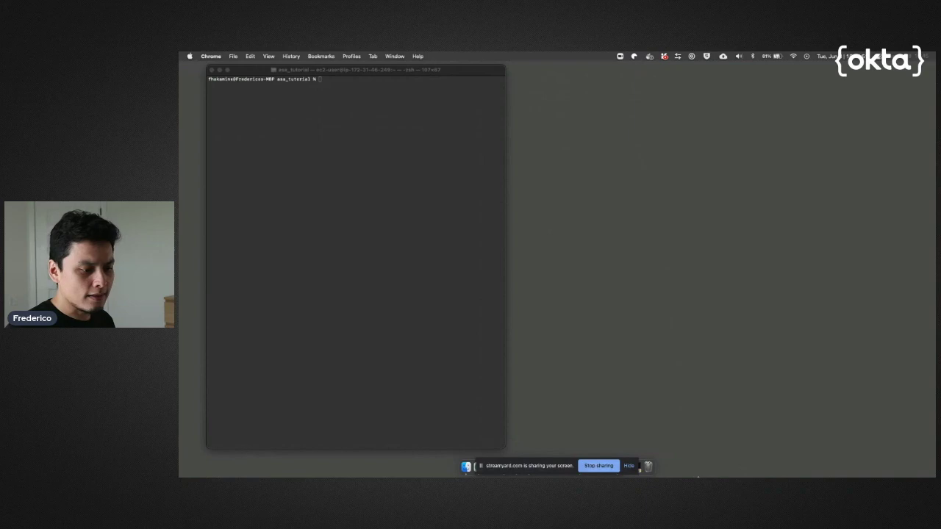
pyautogui.moveTo(533, 471); pyautogui.dragTo(750, 474)
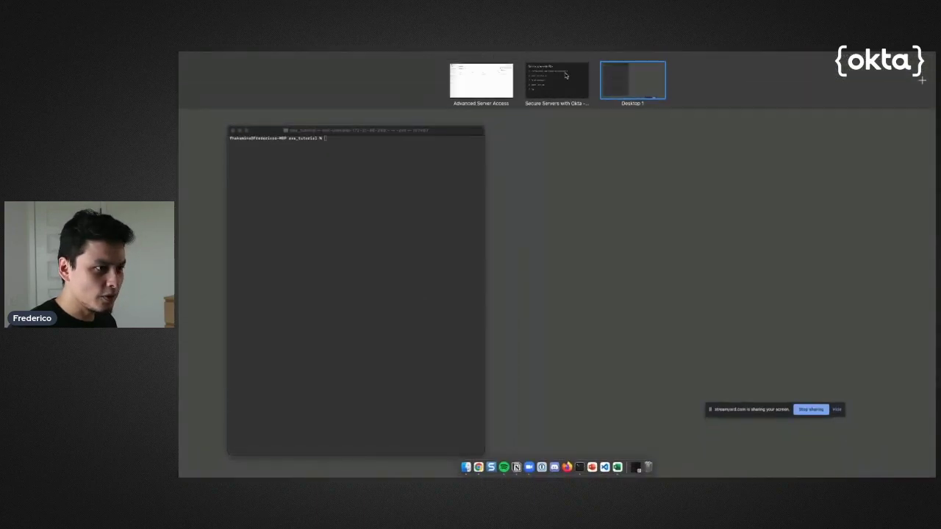
# Return to the terminal's desktop and restore the minimized install-notes gist browser
pyautogui.click(477, 83)
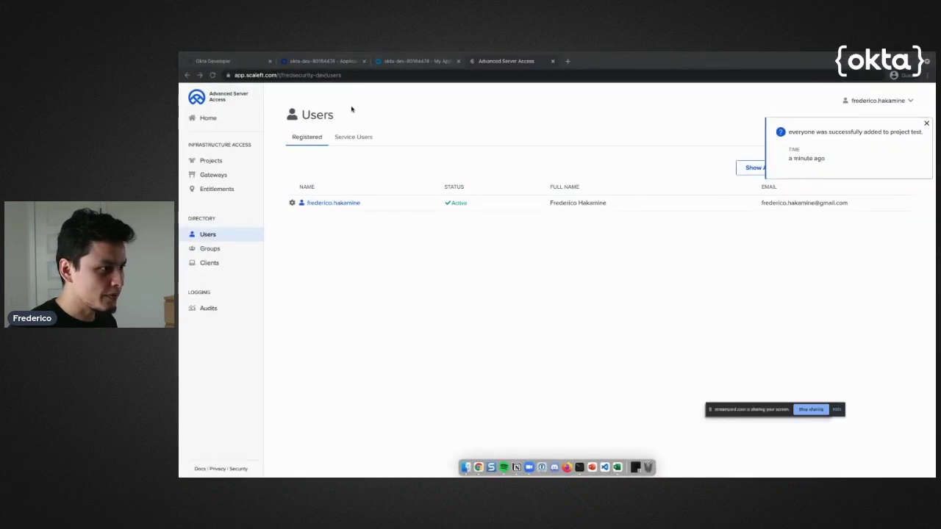
pyautogui.hotkey('ctrl', 'Up')
pyautogui.click(632, 91)
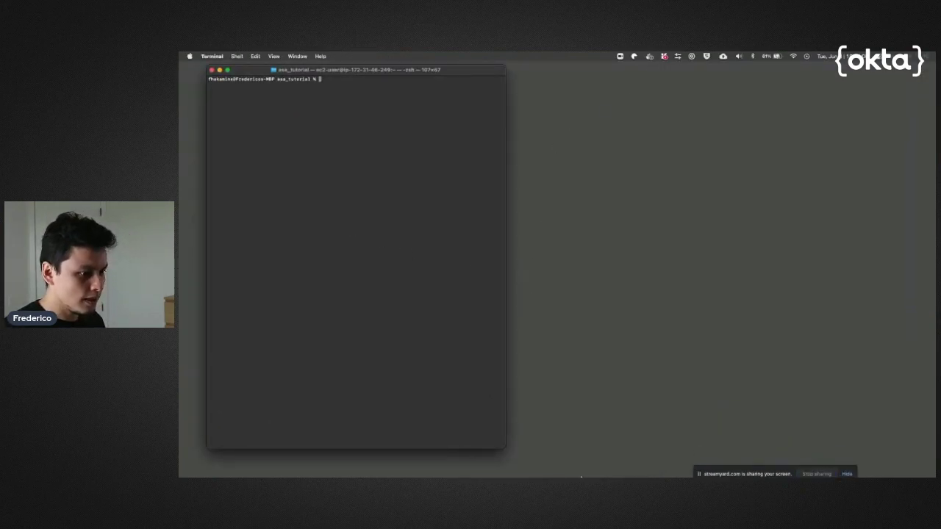
pyautogui.moveTo(581, 471)
pyautogui.click(633, 469)
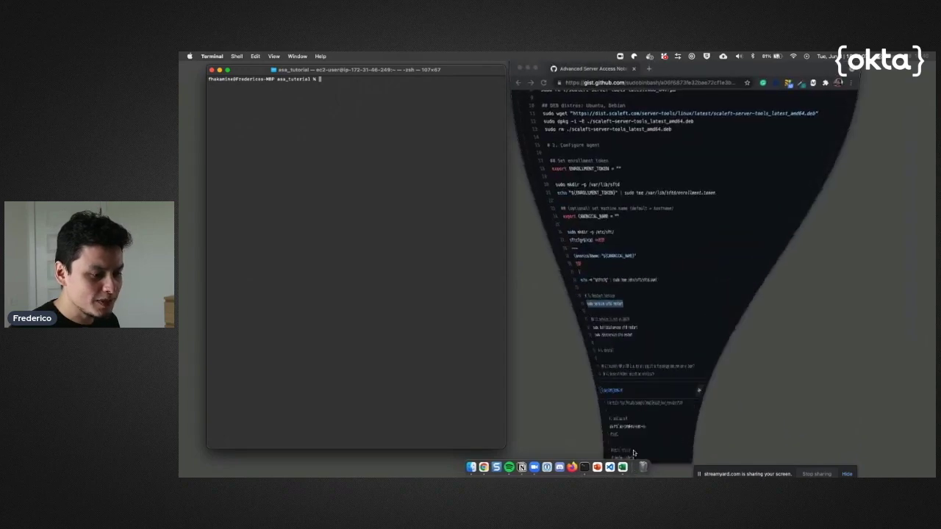
# Install okta-advanced-server-access with the gist's brew command in Terminal, then rerun sft enroll
pyautogui.scroll(-5, 631, 297)
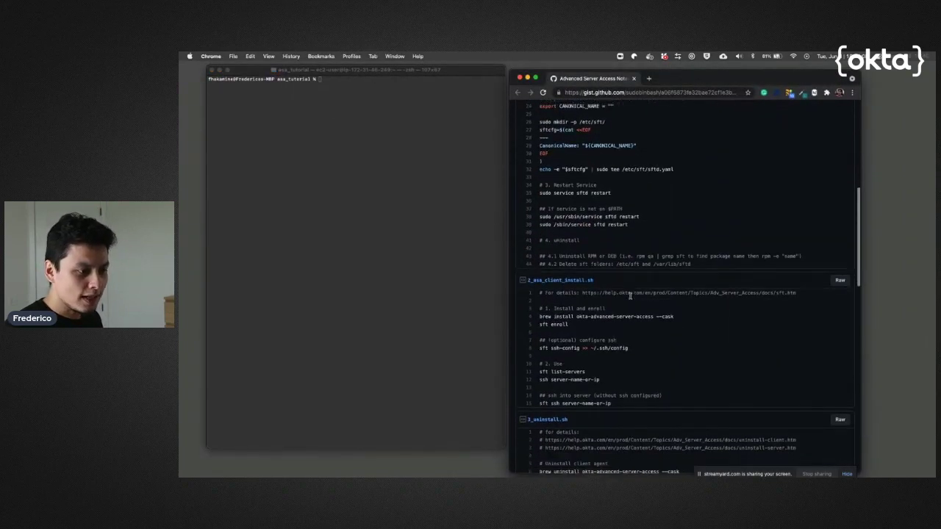
pyautogui.scroll(-2, 630, 296)
pyautogui.doubleClick(564, 296)
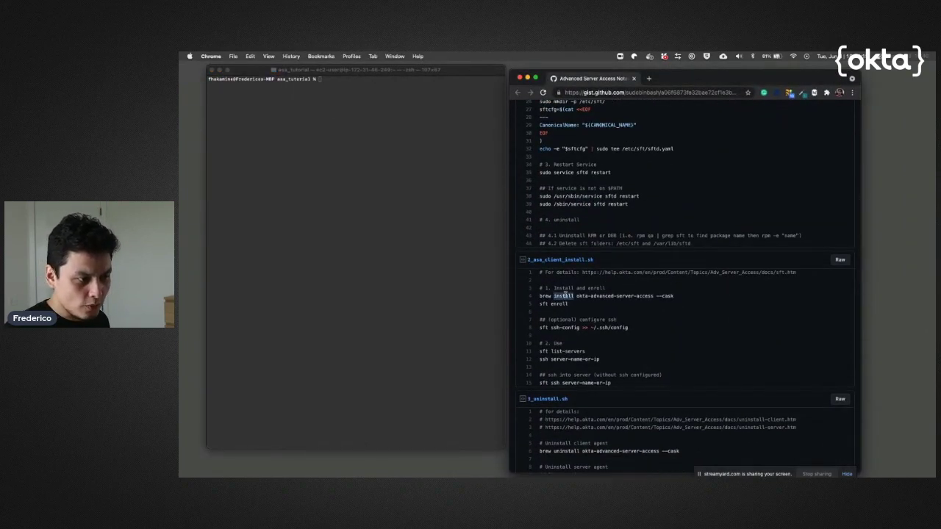
pyautogui.tripleClick(564, 296)
pyautogui.press('super+c')
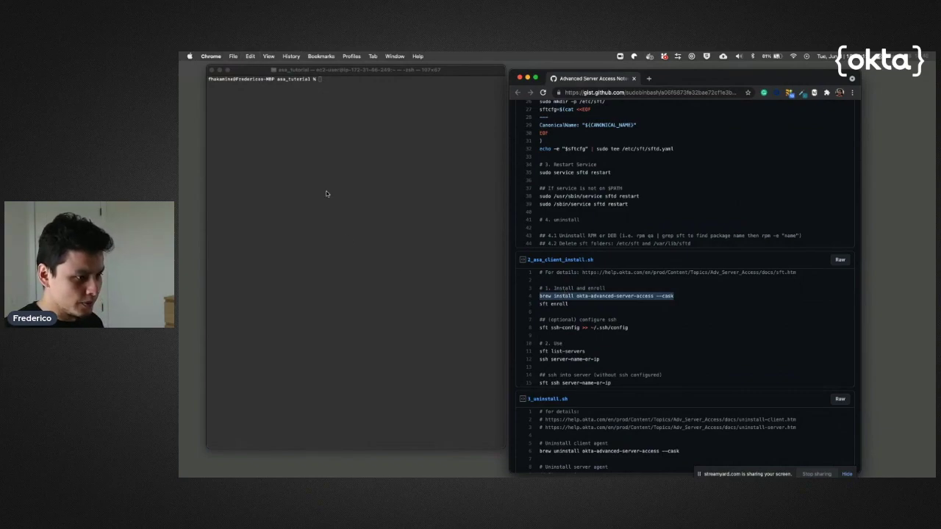
pyautogui.click(325, 190)
pyautogui.press('super+v')
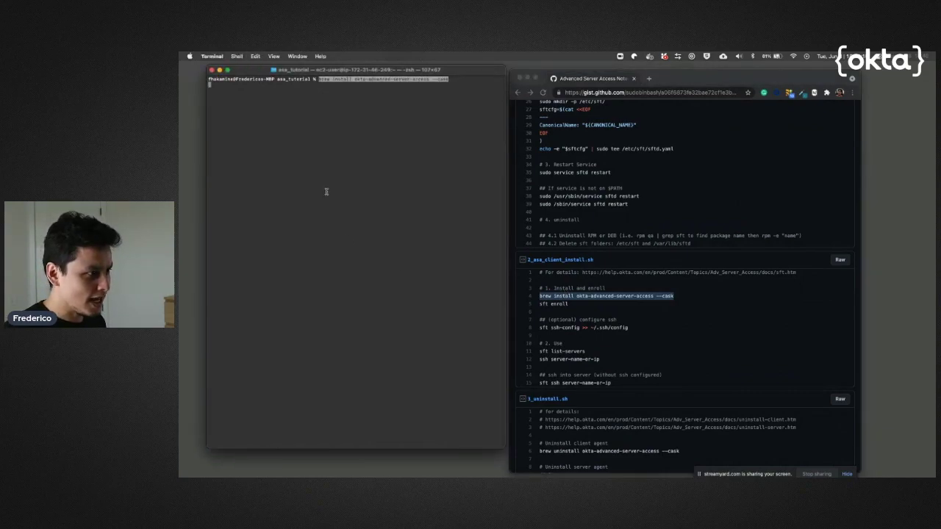
pyautogui.press('Return')
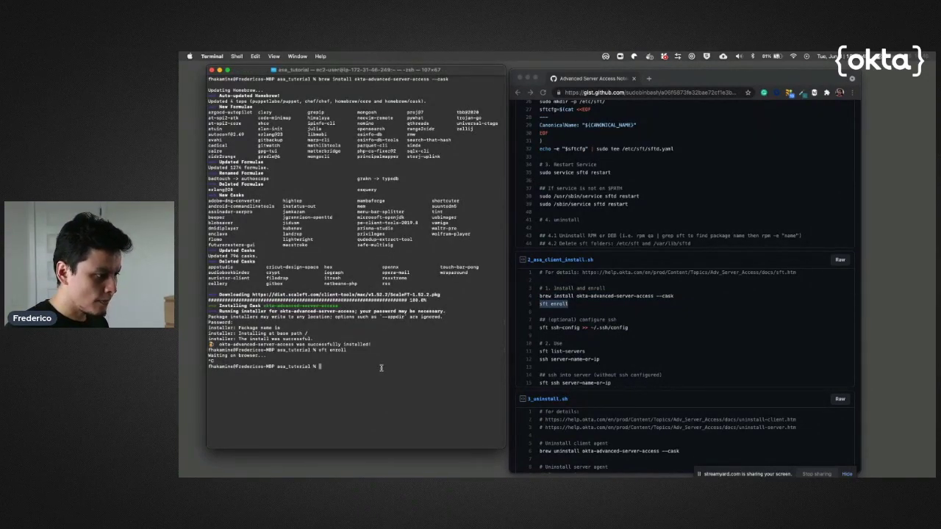
pyautogui.press('Up')
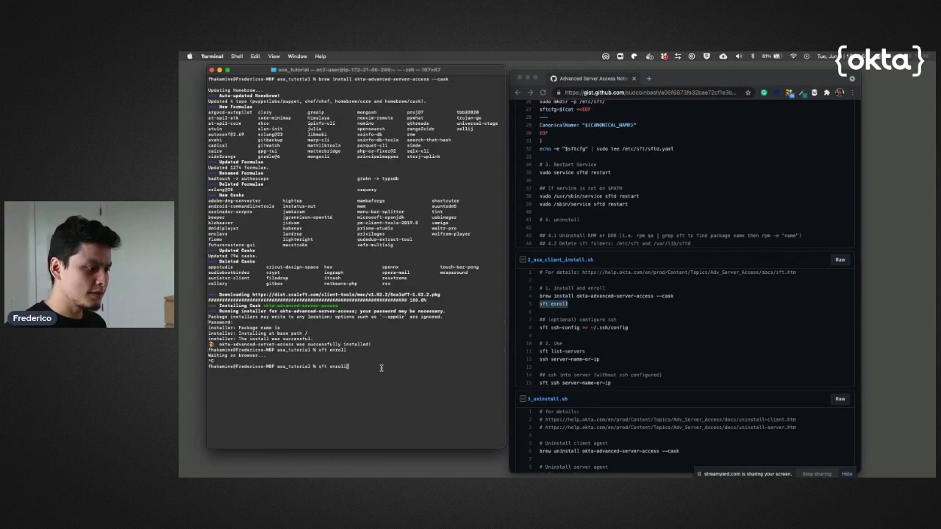
pyautogui.press('Return')
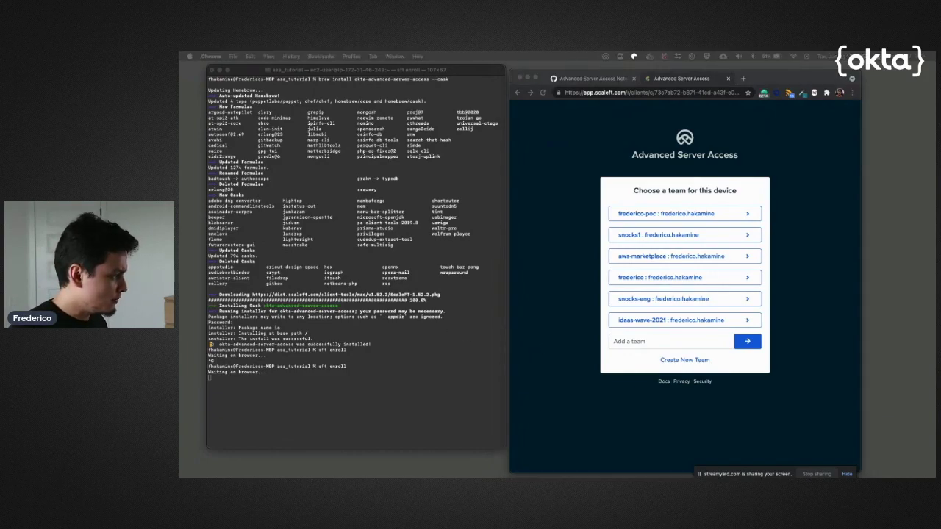
# Choose the team fredsecurity-dev for this device
pyautogui.click(700, 342)
pyautogui.write('fredsecurity-dev')
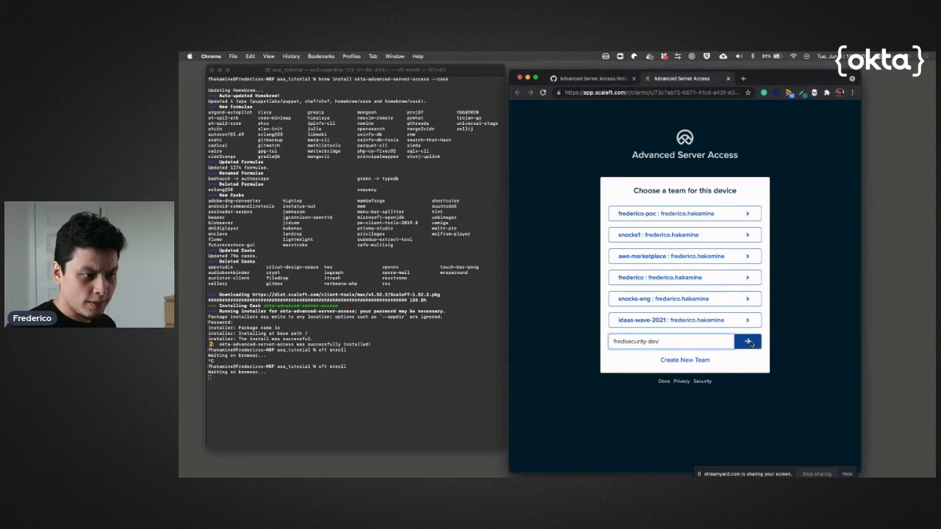
pyautogui.click(757, 347)
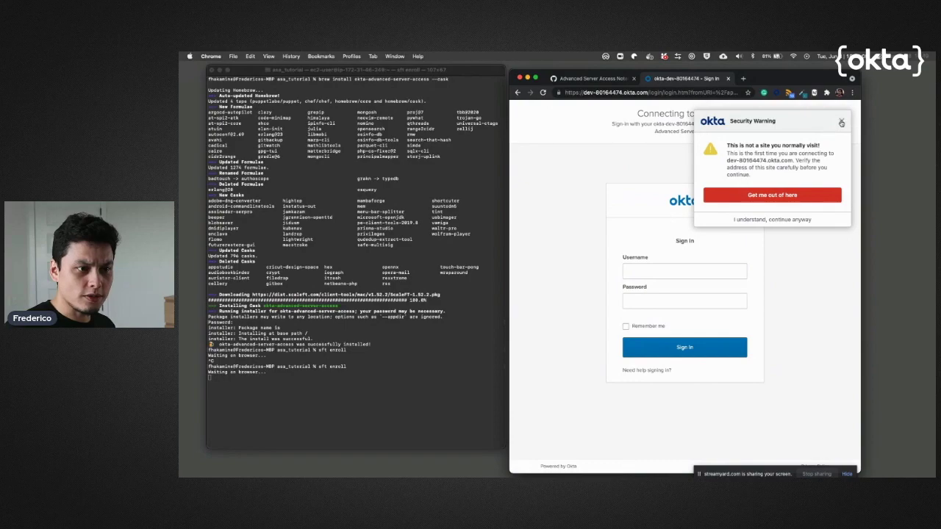
# Sign in to Okta with the user's username and password
pyautogui.click(676, 266)
pyautogui.write('frederico.hakamine')
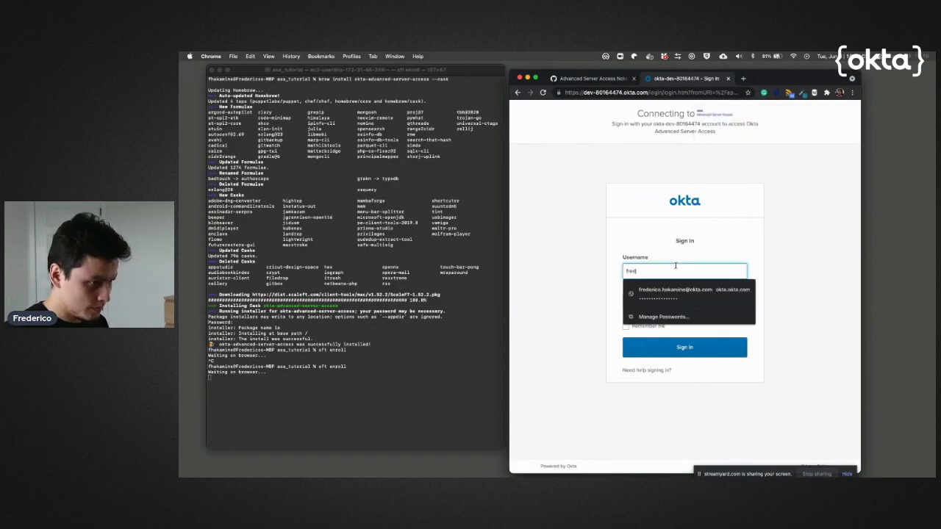
pyautogui.press('Tab')
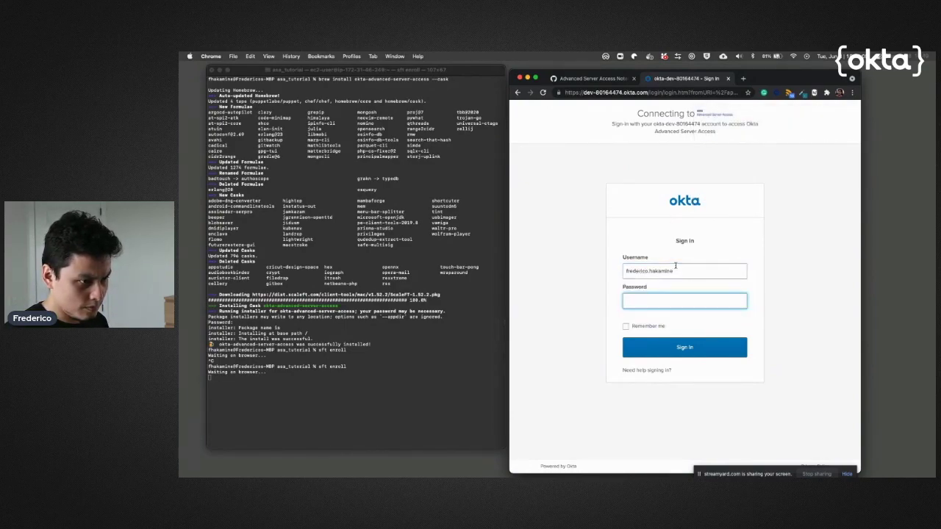
pyautogui.write('••••••••••••')
pyautogui.press('Return')
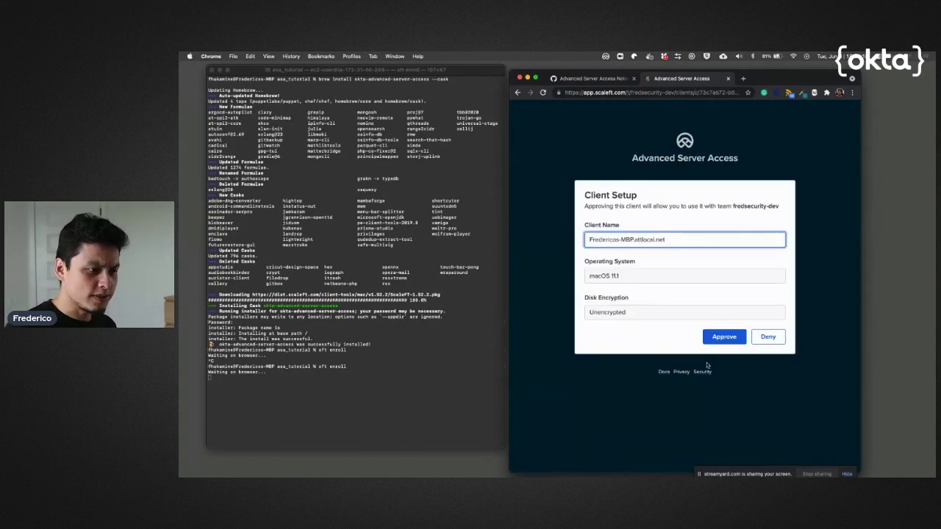
# Approve this Mac as a client and confirm the enrollment in Terminal
pyautogui.click(724, 337)
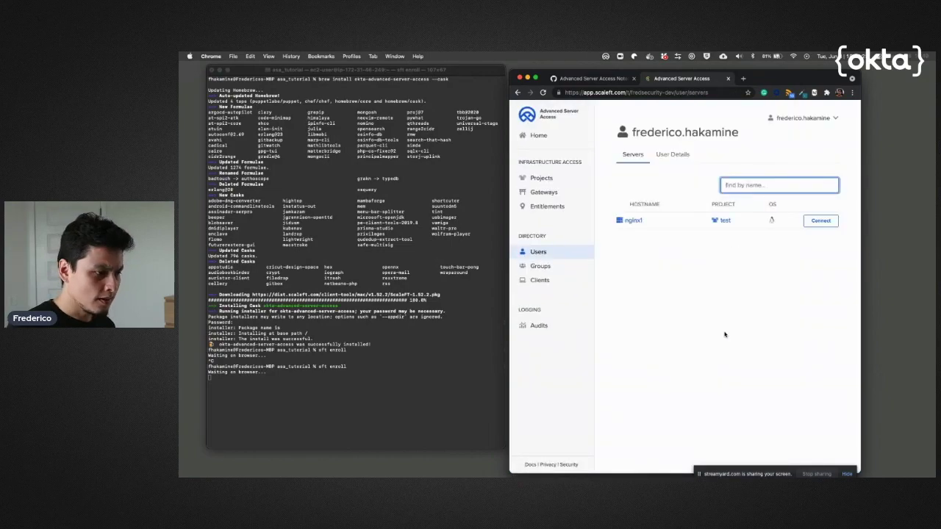
pyautogui.click(315, 388)
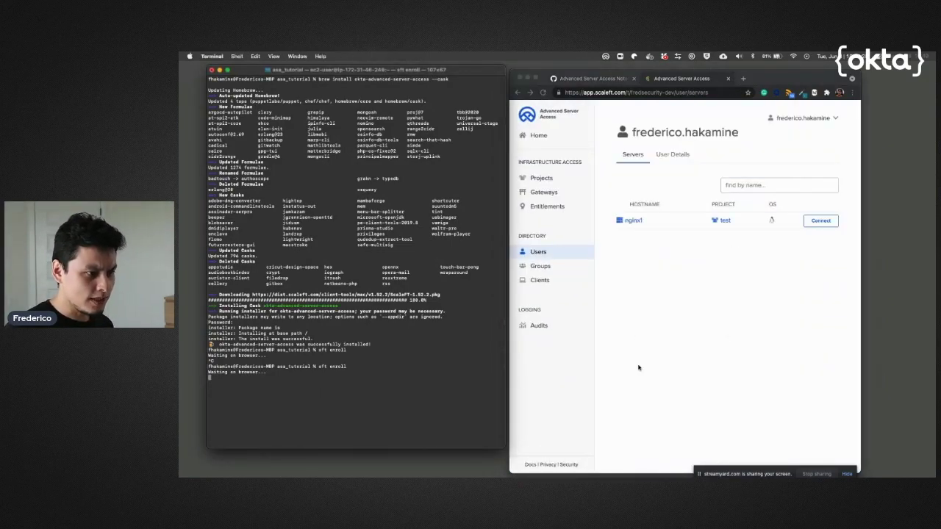
pyautogui.press('Return')
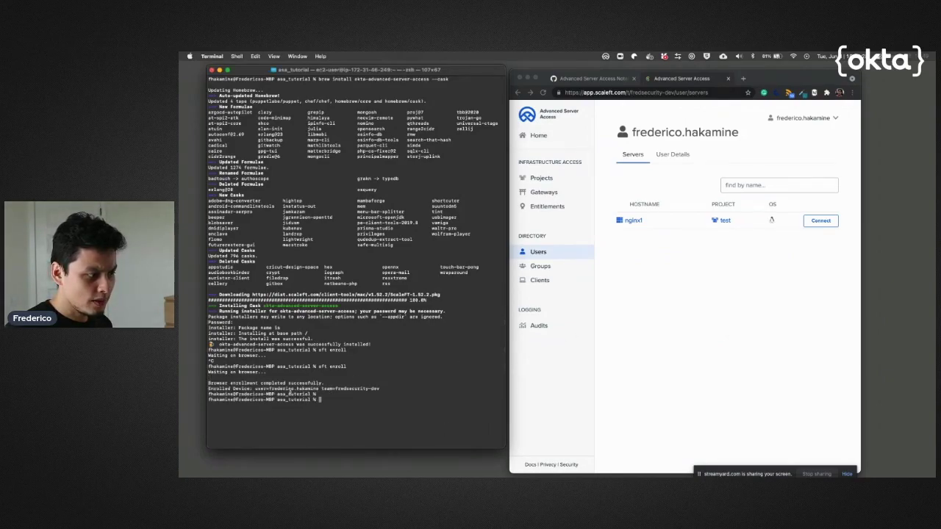
# Open the Audits log and widen the browser window so the table fits
pyautogui.click(711, 358)
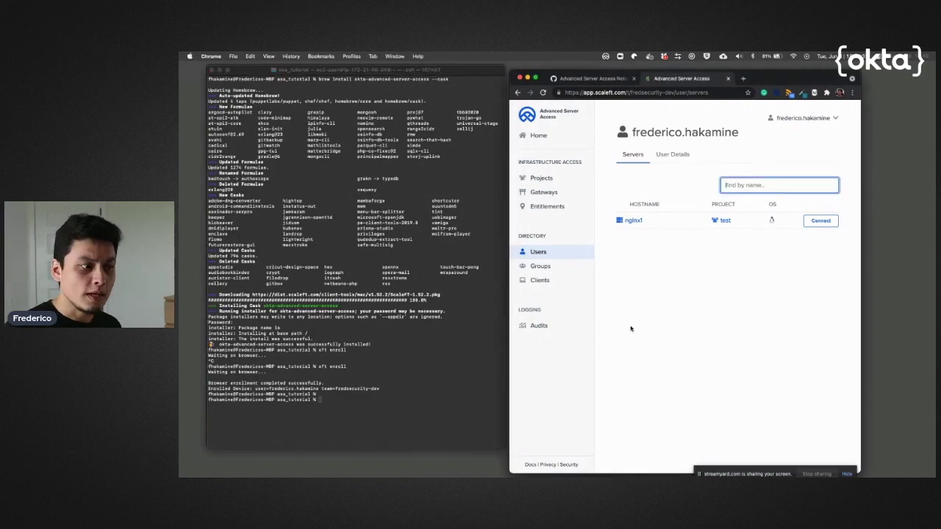
pyautogui.click(557, 328)
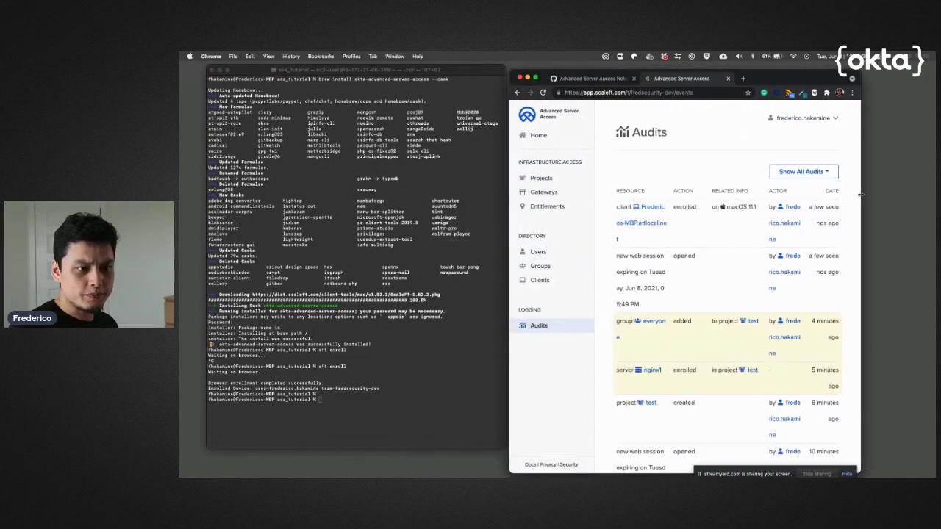
pyautogui.moveTo(859, 199); pyautogui.dragTo(934, 199)
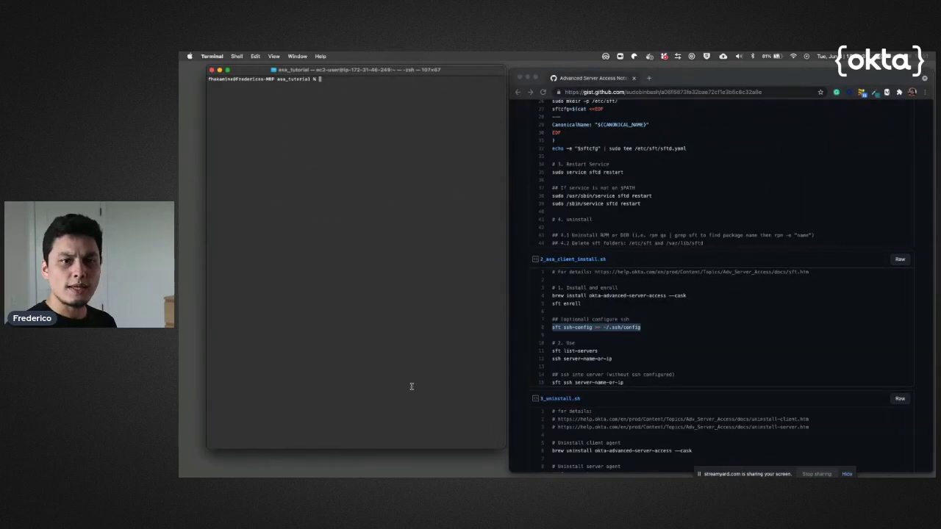
# Copy 'sft list-servers' from the install notes and run it in Terminal
pyautogui.click(662, 334)
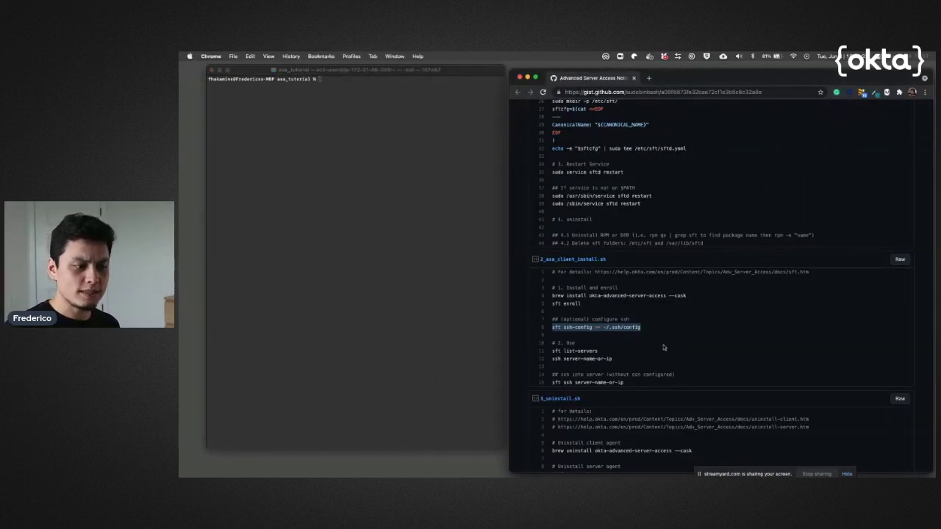
pyautogui.click(665, 348)
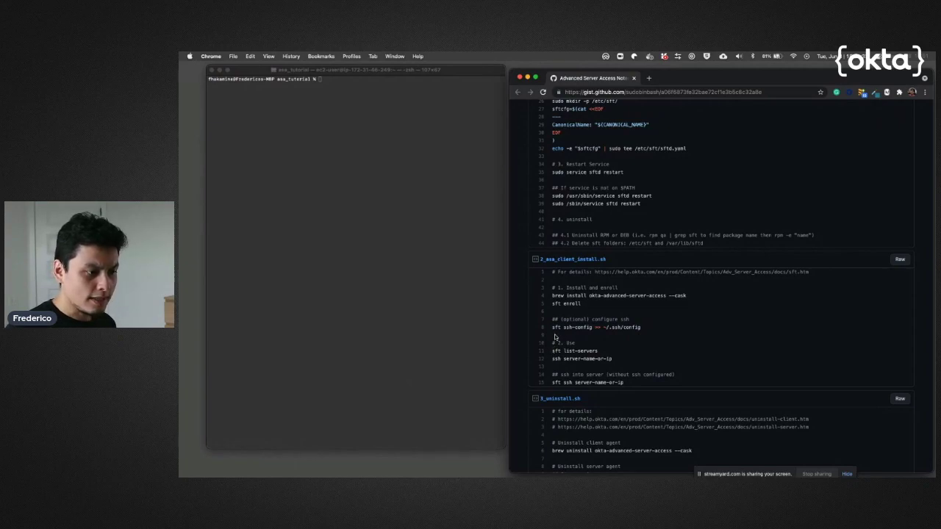
pyautogui.moveTo(552, 328); pyautogui.dragTo(644, 329)
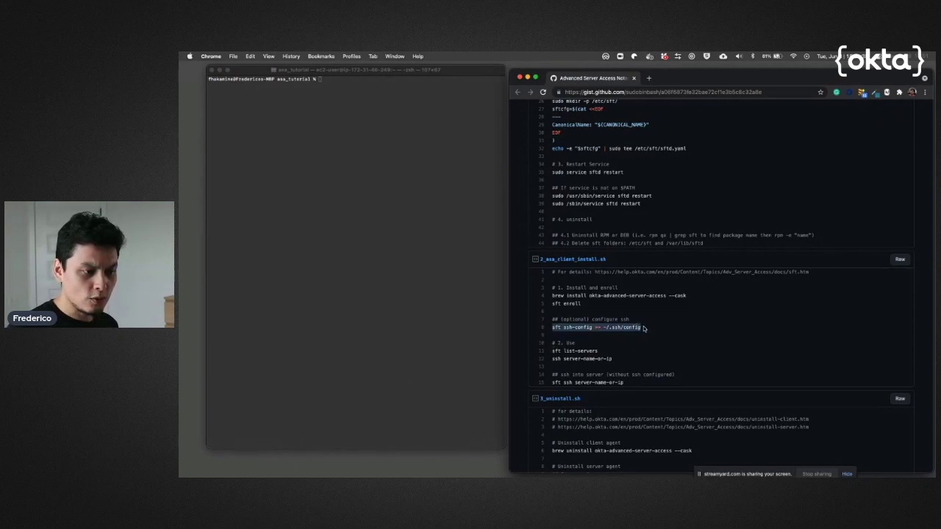
pyautogui.click(626, 354)
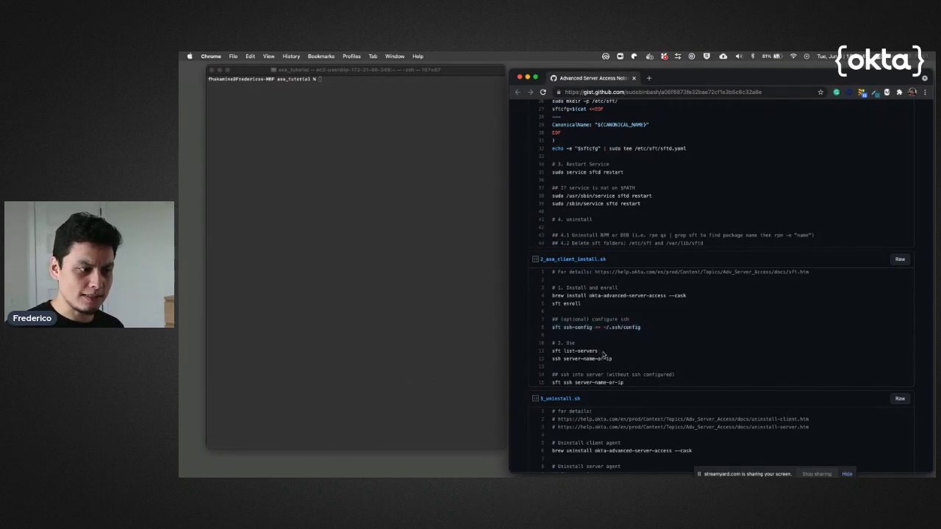
pyautogui.tripleClick(599, 353)
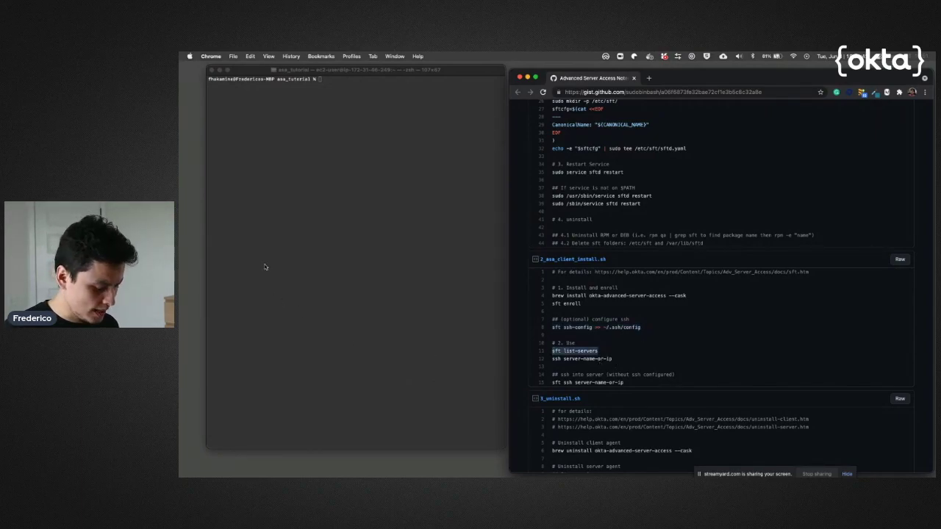
pyautogui.click(350, 153)
pyautogui.press('super+v')
pyautogui.press('Return')
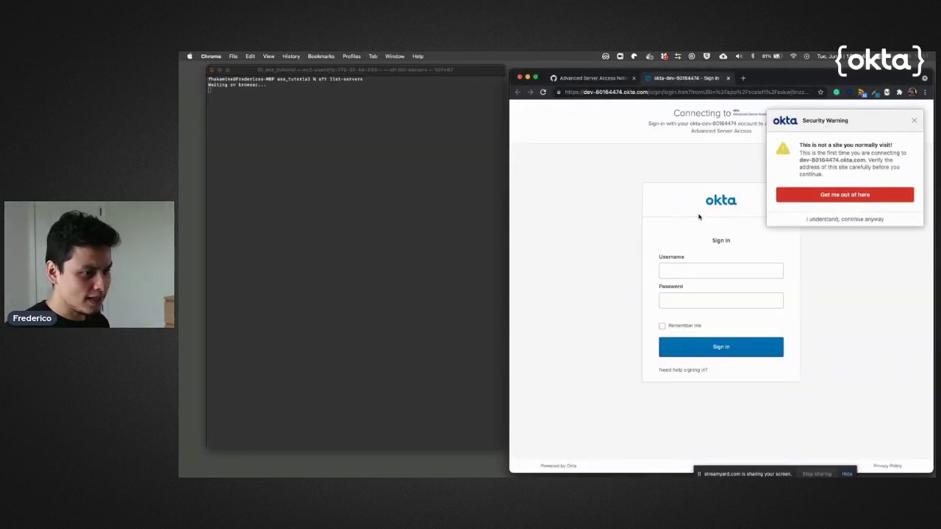
# Sign in to Okta, dismiss the security warning, and approve the Mac's credential request
pyautogui.click(689, 272)
pyautogui.write('frede')
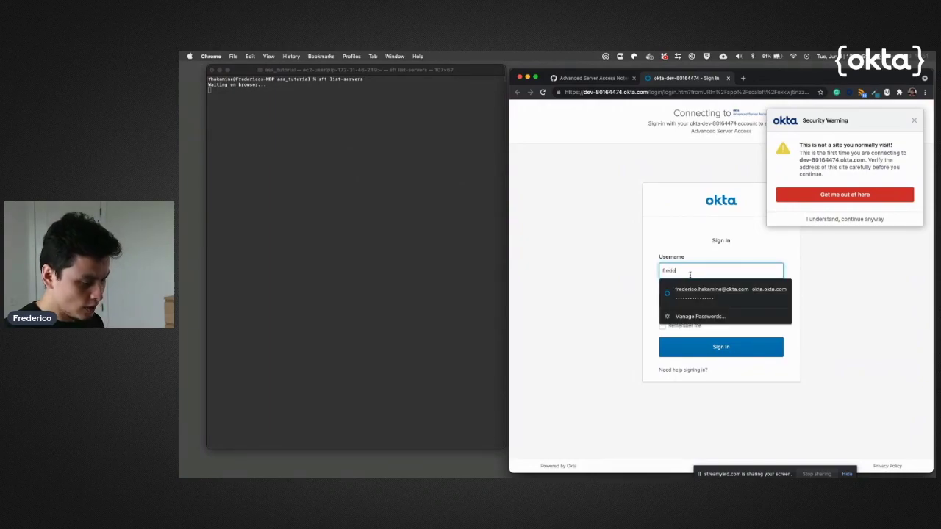
pyautogui.write('rico.hakamine')
pyautogui.press('Tab')
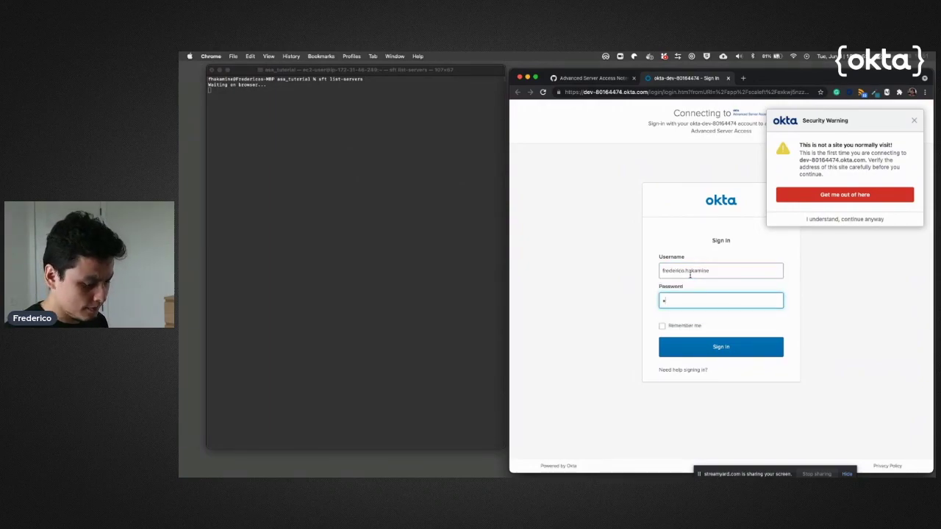
pyautogui.write('************')
pyautogui.press('Return')
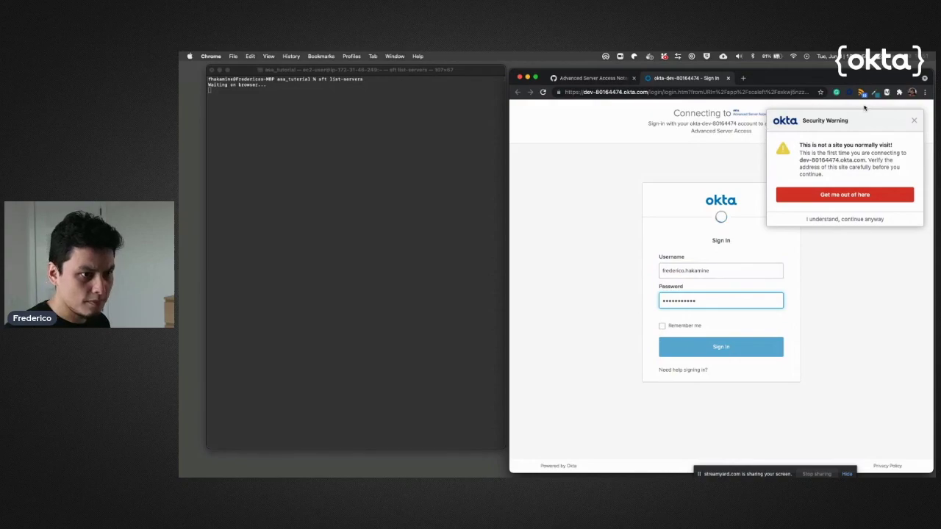
pyautogui.click(912, 120)
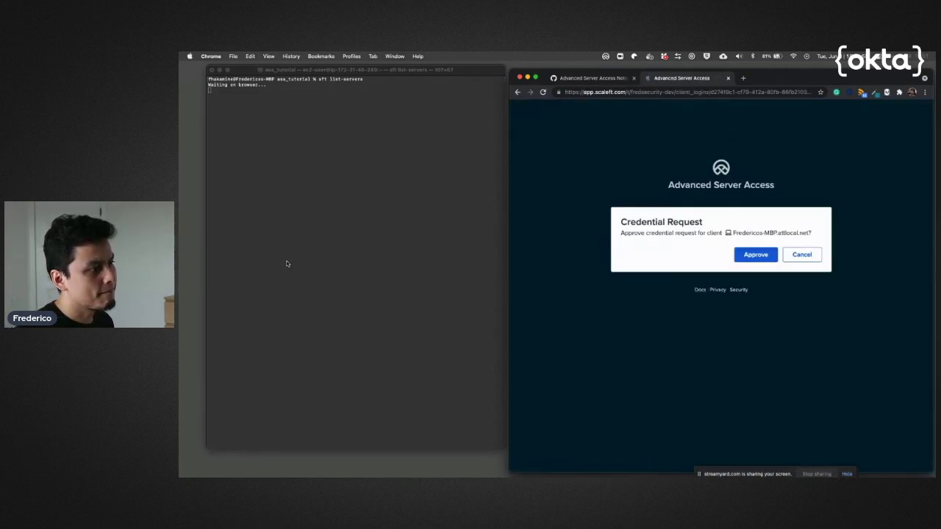
pyautogui.click(751, 255)
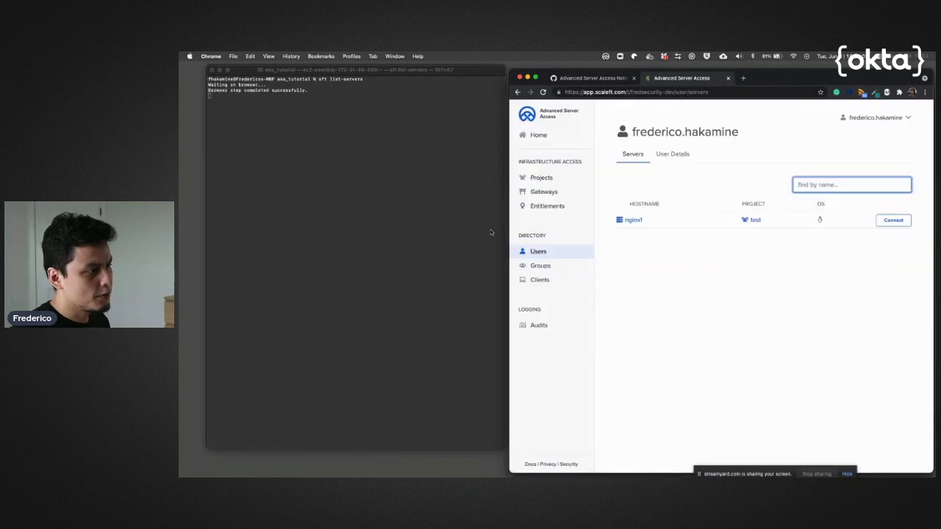
pyautogui.click(217, 109)
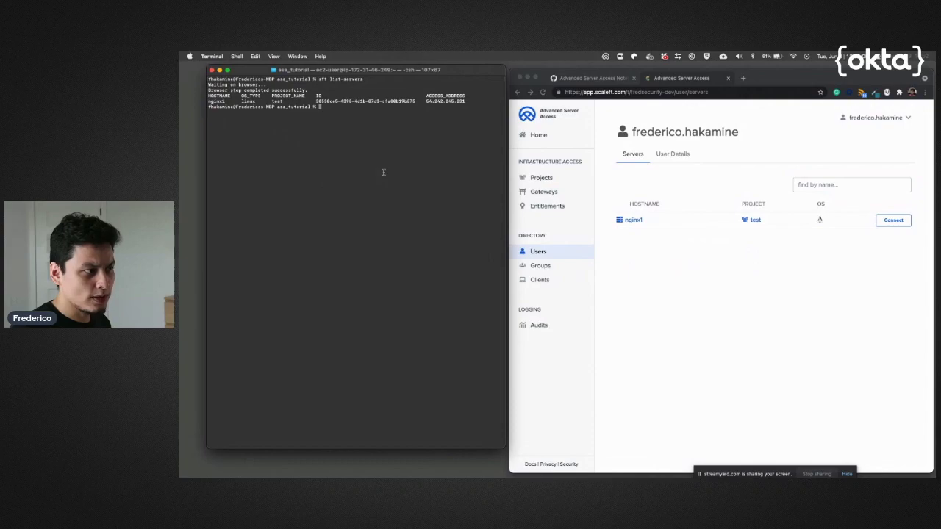
# Connect to nginx1 with 'sft ssh nginx1' and view the new login in Audits
pyautogui.write('sf')
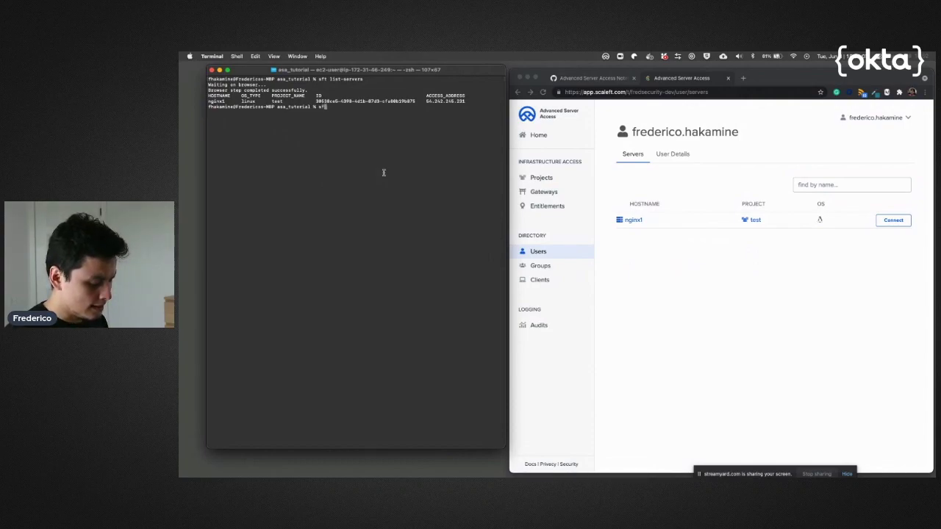
pyautogui.write('t ssh ')
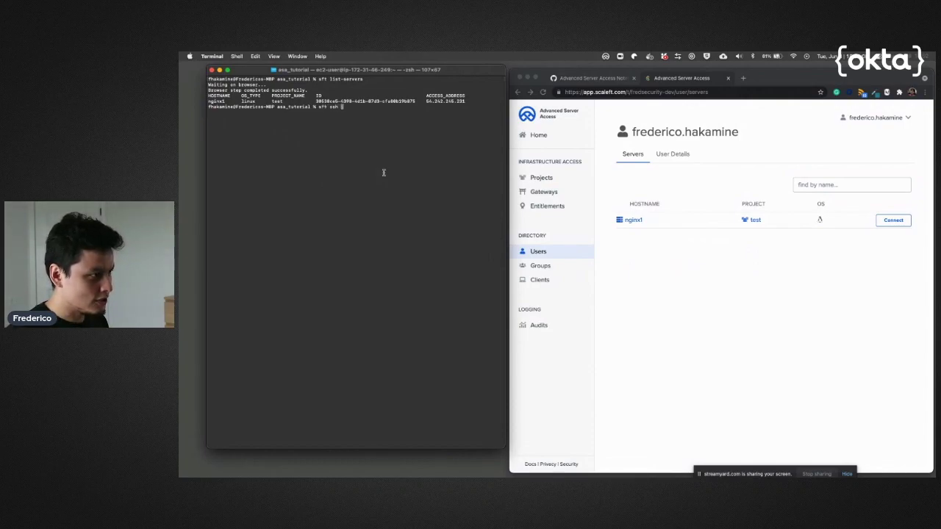
pyautogui.write('nginx1')
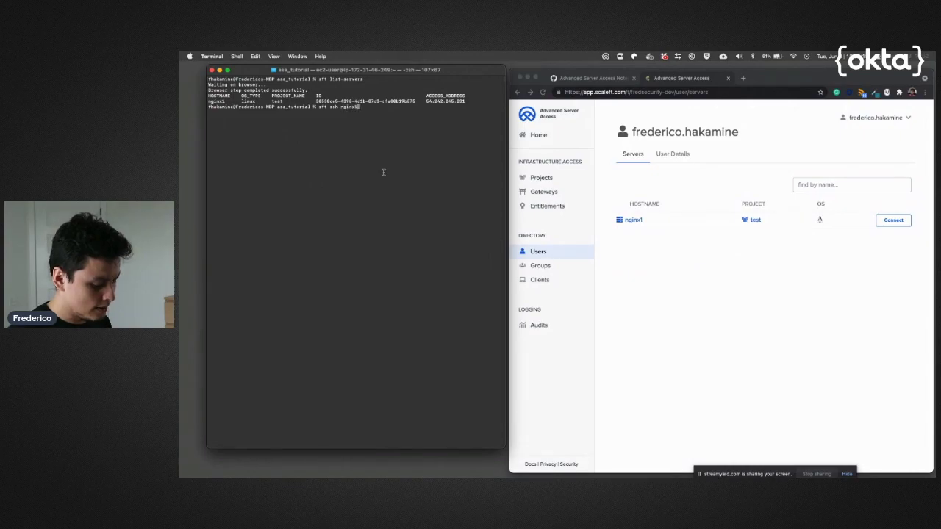
pyautogui.press('Return')
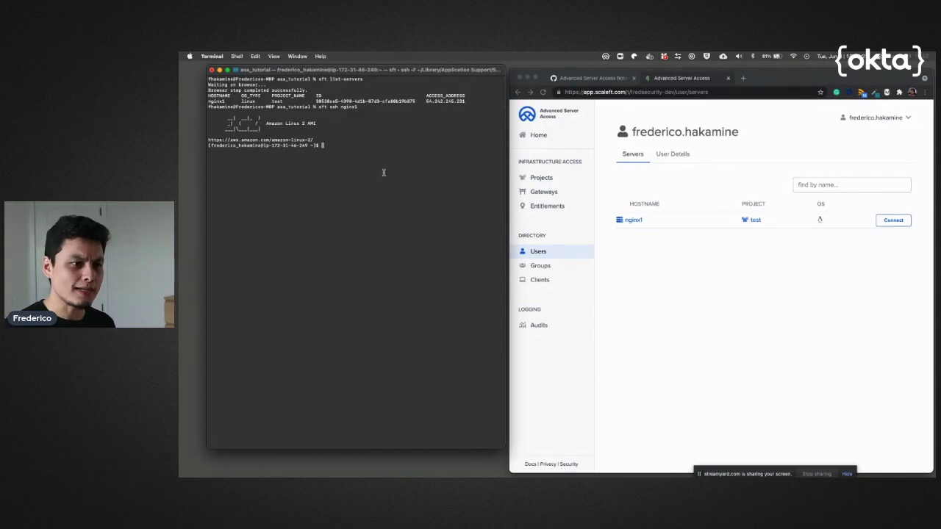
pyautogui.click(554, 327)
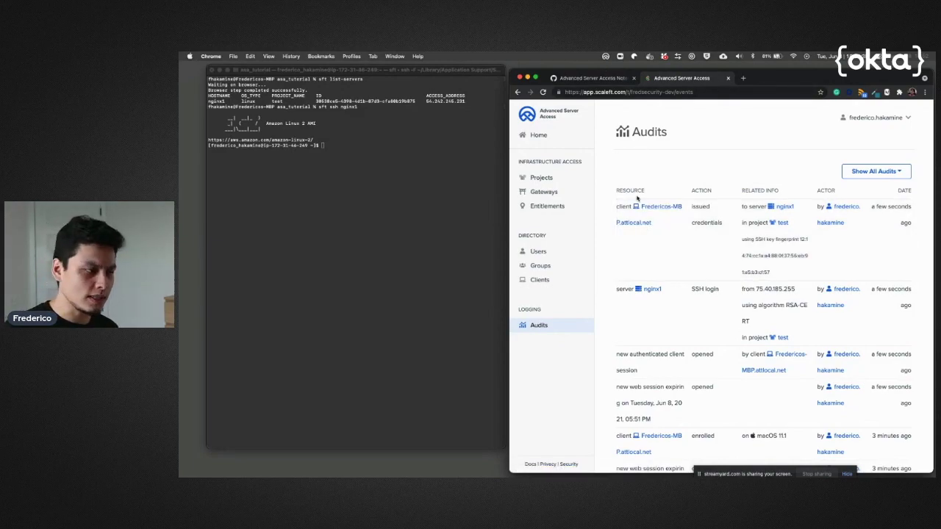
pyautogui.moveTo(780, 273); pyautogui.dragTo(741, 255)
pyautogui.click(769, 241)
pyautogui.tripleClick(770, 241)
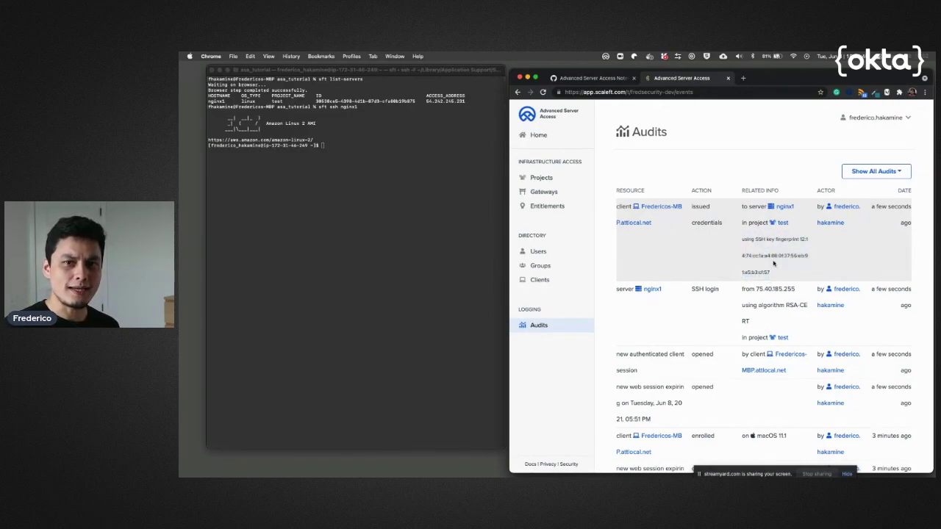
pyautogui.click(428, 225)
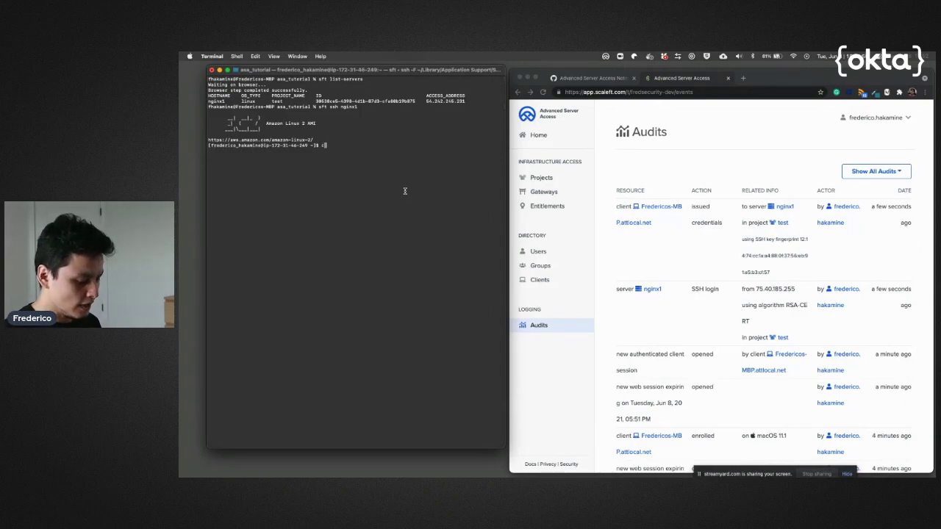
# Try /etc/users, then print /etc/passwd and highlight the sft-managed user line
pyautogui.write('at /etc/users')
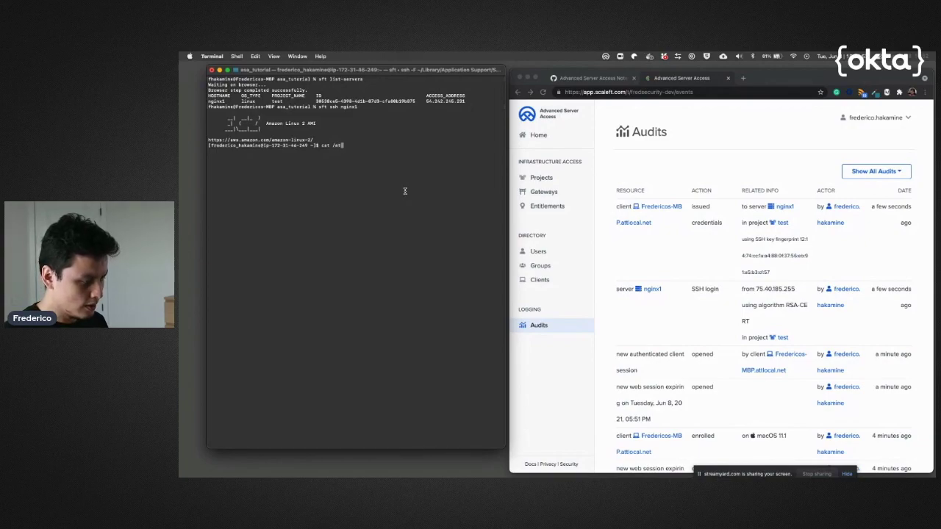
pyautogui.press('Return')
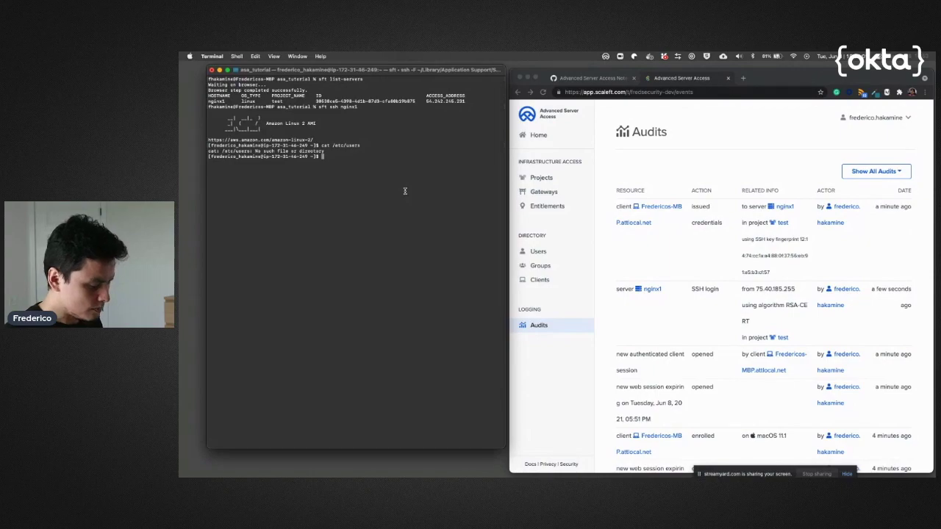
pyautogui.press('Up')
pyautogui.press('BackSpace')
pyautogui.press('BackSpace')
pyautogui.press('BackSpace')
pyautogui.press('BackSpace')
pyautogui.press('BackSpace')
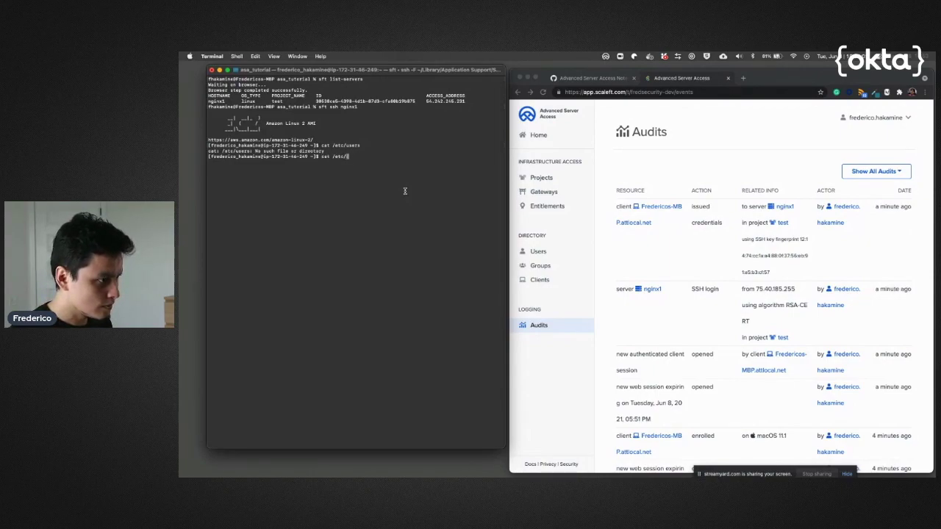
pyautogui.write('passwd')
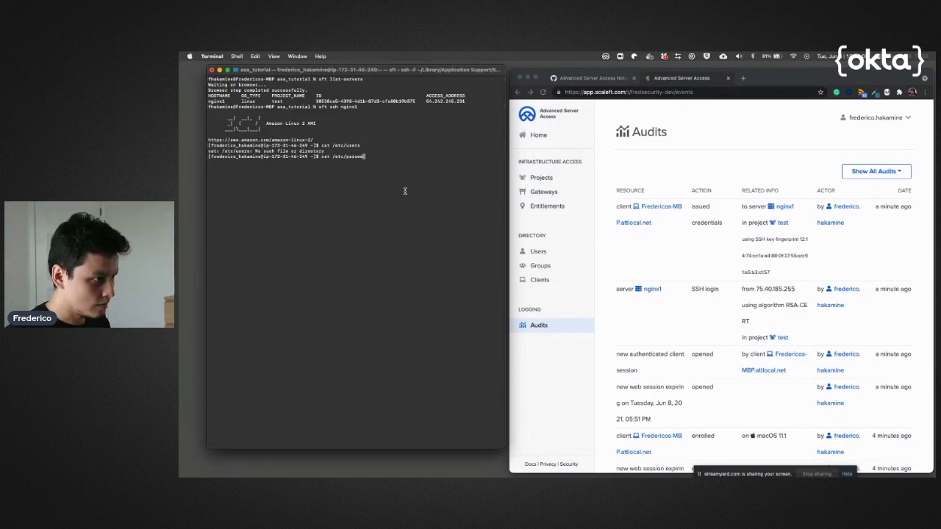
pyautogui.press('Return')
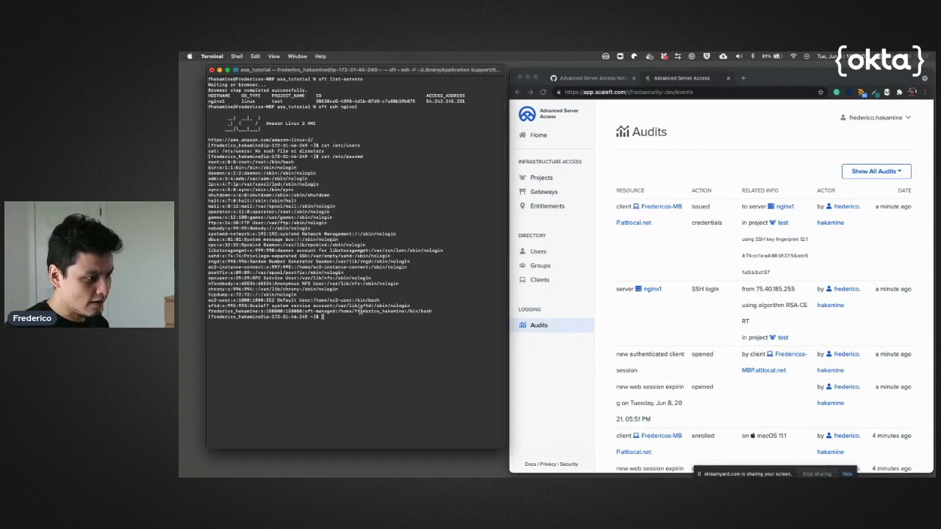
pyautogui.tripleClick(360, 311)
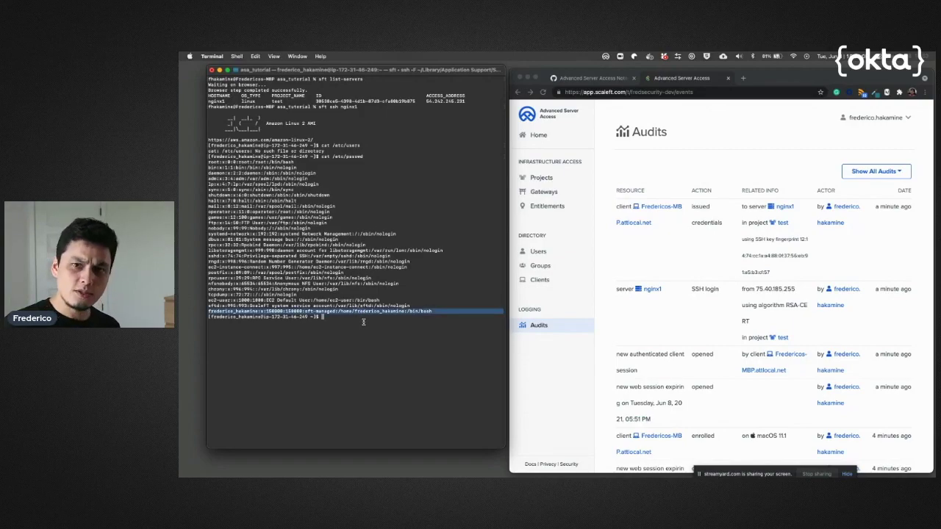